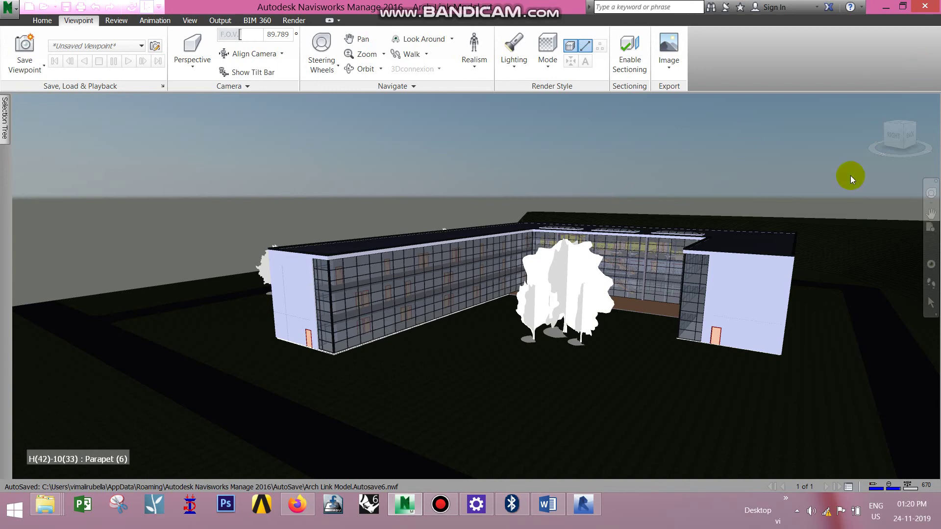
Zoom the 3D view in on the L-shaped building model
{"action": "scroll", "coordinate": [677, 265], "scroll_direction": "up", "scroll_amount": 3}
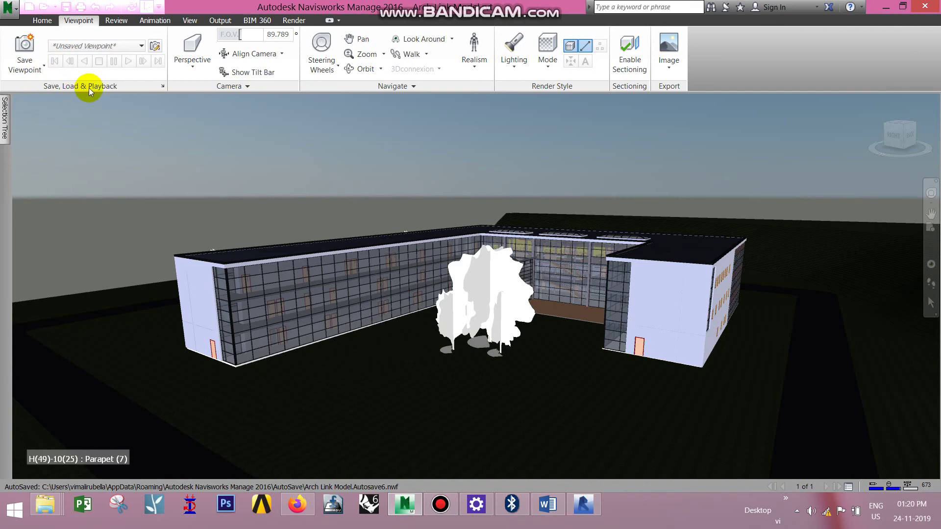
Open the Saved Viewpoints window and dock it at the top right beside the model
{"action": "left_click", "coordinate": [162, 87]}
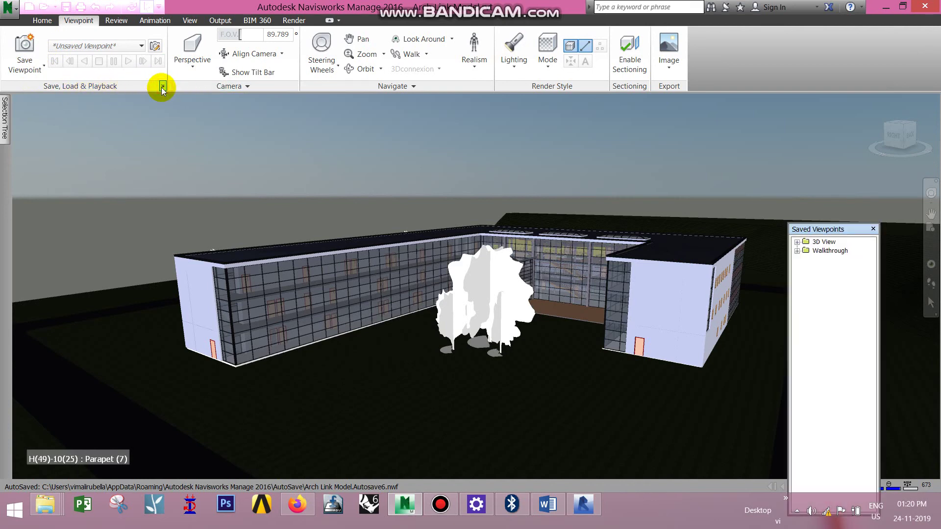
{"action": "left_click_drag", "start_coordinate": [831, 232], "coordinate": [882, 109]}
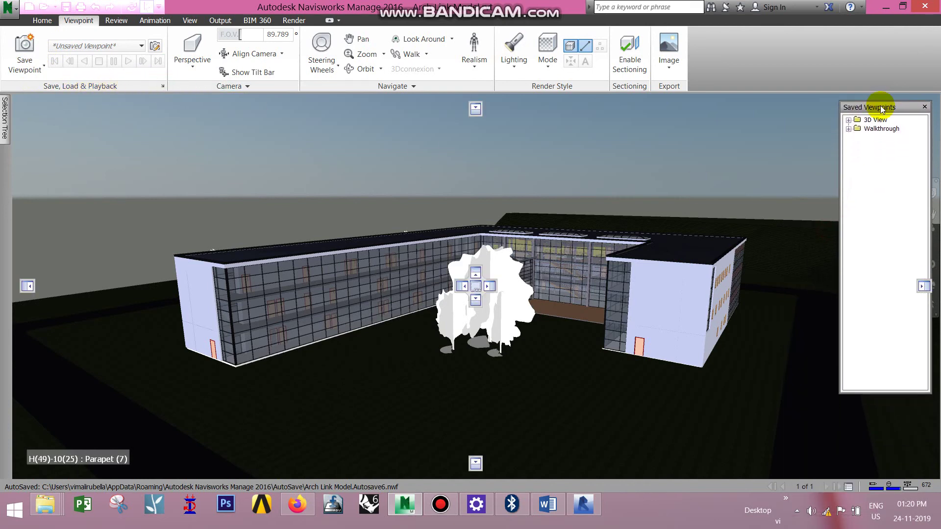
{"action": "left_click", "coordinate": [163, 87]}
{"action": "left_click", "coordinate": [163, 87]}
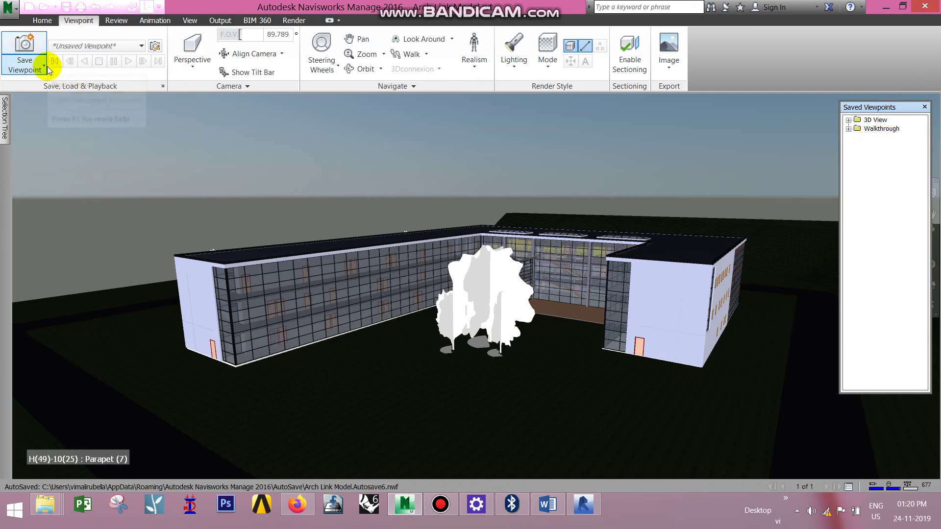
{"action": "scroll", "coordinate": [608, 382], "scroll_direction": "down", "scroll_amount": 2}
{"action": "scroll", "coordinate": [563, 338], "scroll_direction": "up", "scroll_amount": 3}
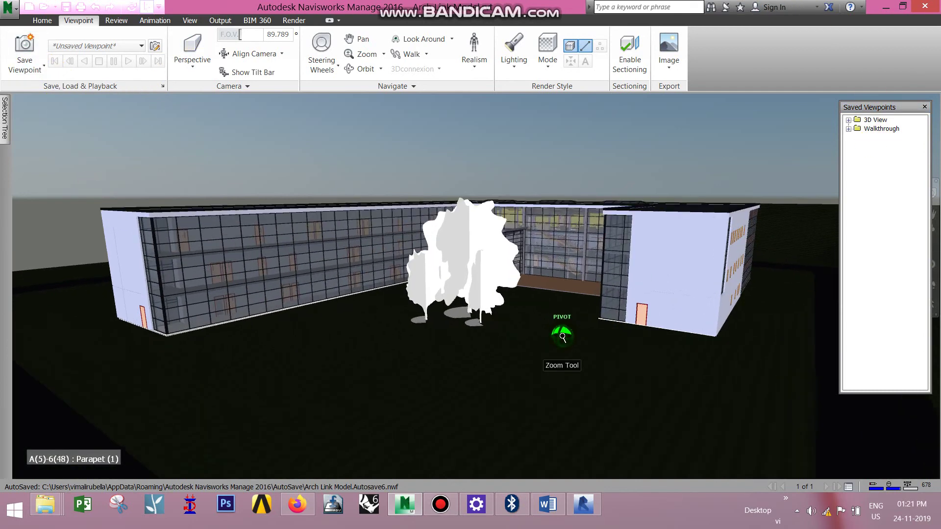
Save the current exterior view as the viewpoint View
{"action": "left_click", "coordinate": [24, 66]}
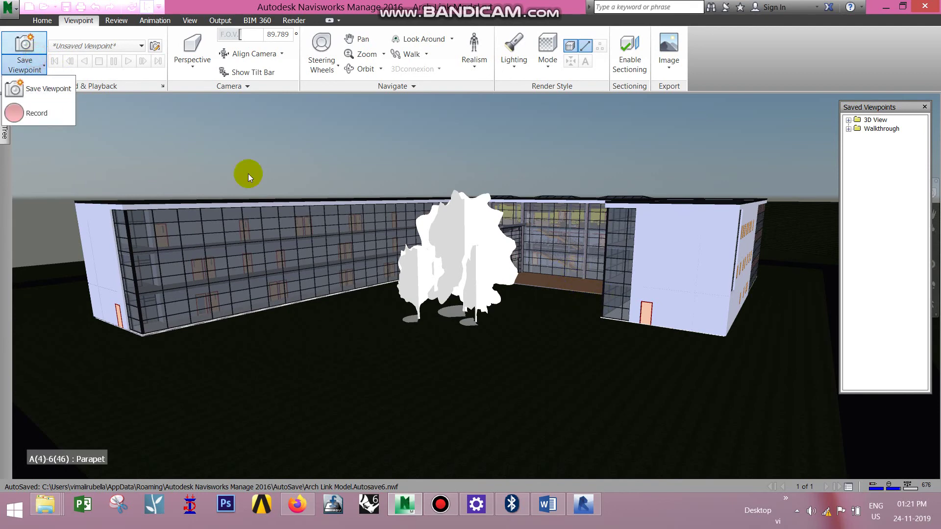
{"action": "left_click", "coordinate": [34, 89]}
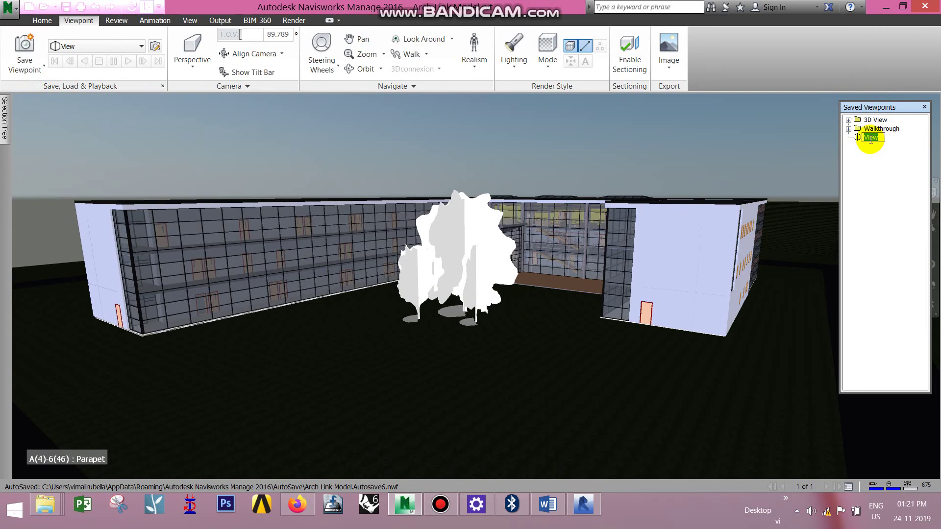
{"action": "left_click", "coordinate": [607, 418]}
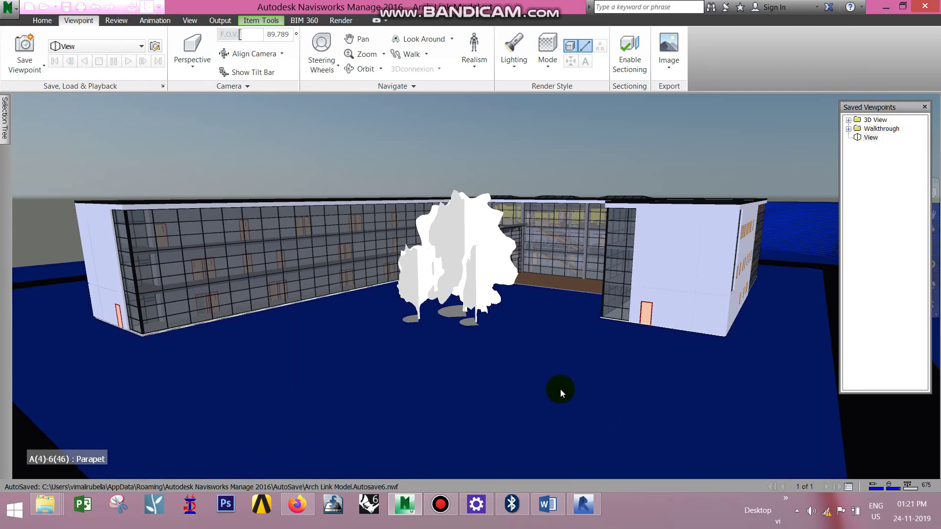
Orbit close to the courtyard glass wall, save it as View (1), and float the list
{"action": "mouse_move", "coordinate": [560, 389]}
{"action": "middle_mouse_down"}
{"action": "mouse_move", "coordinate": [637, 403]}
{"action": "mouse_move", "coordinate": [563, 418]}
{"action": "mouse_move", "coordinate": [577, 404]}
{"action": "mouse_move", "coordinate": [563, 372]}
{"action": "mouse_move", "coordinate": [563, 279]}
{"action": "middle_mouse_up"}
{"action": "scroll", "coordinate": [564, 279], "scroll_direction": "up", "scroll_amount": 5}
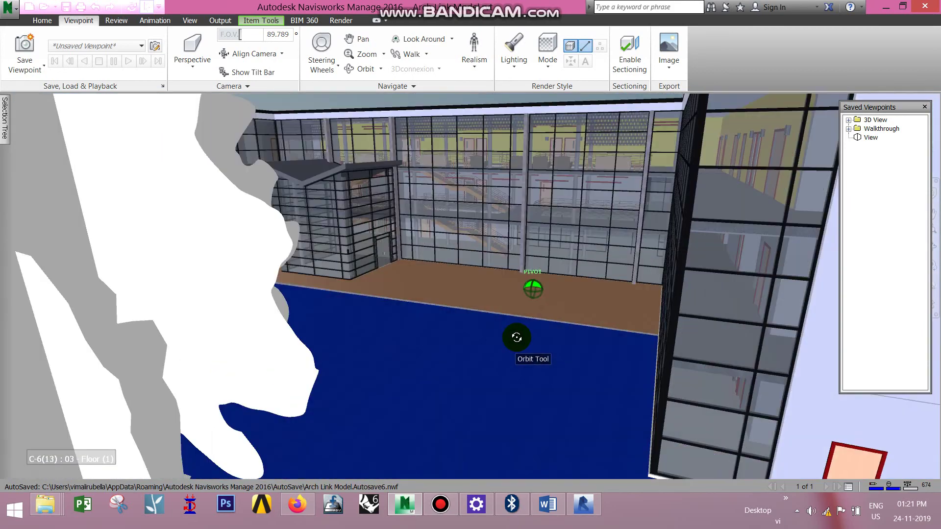
{"action": "middle_click_drag", "start_coordinate": [516, 337], "coordinate": [550, 319], "text": "shift"}
{"action": "scroll", "coordinate": [563, 336], "scroll_direction": "up", "scroll_amount": 3}
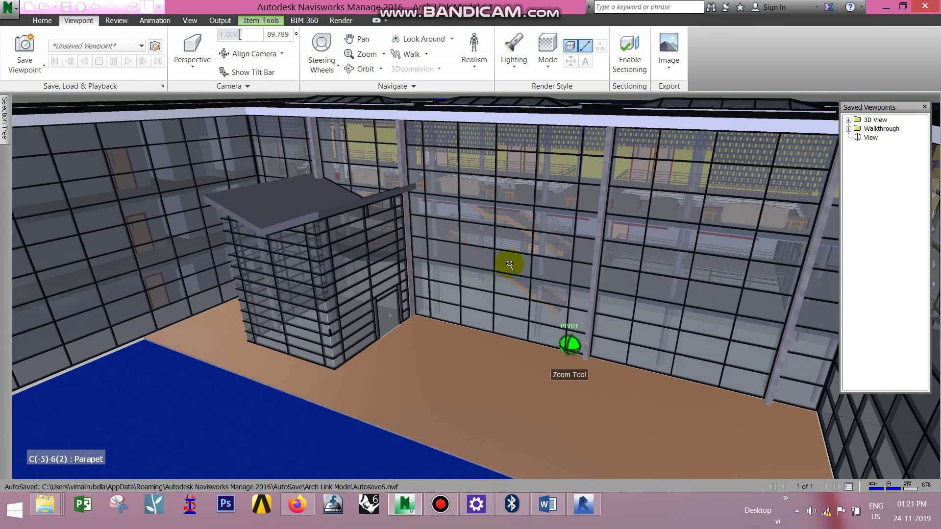
{"action": "left_click", "coordinate": [27, 45]}
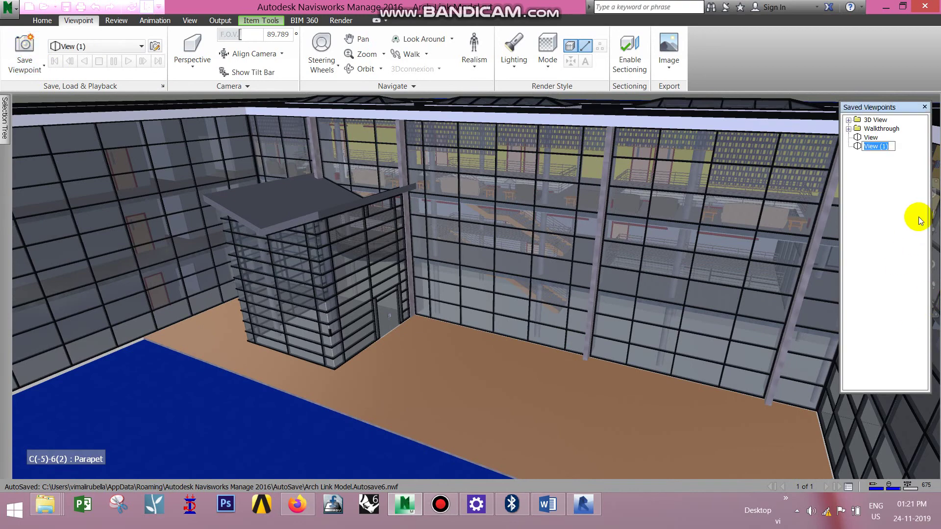
{"action": "left_click", "coordinate": [576, 327]}
{"action": "scroll", "coordinate": [565, 251], "scroll_direction": "up", "scroll_amount": 3}
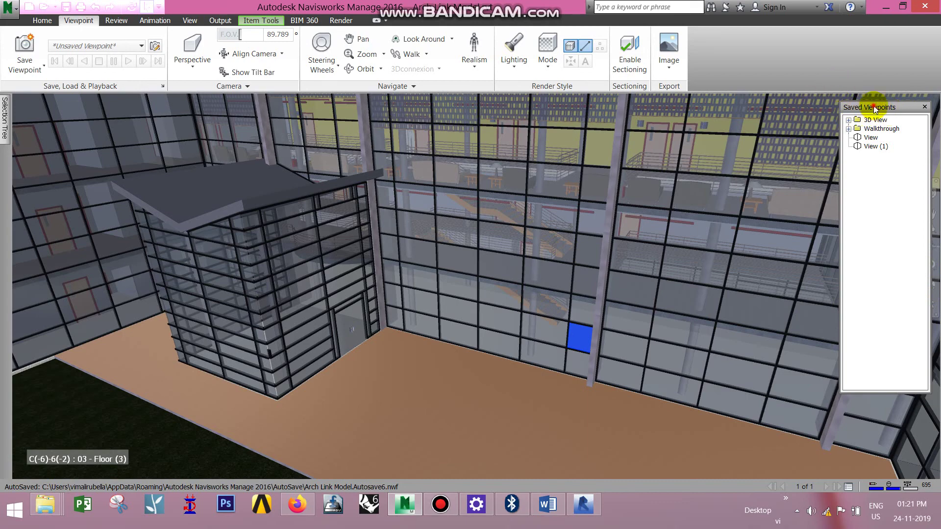
{"action": "left_click_drag", "start_coordinate": [873, 107], "coordinate": [327, 192]}
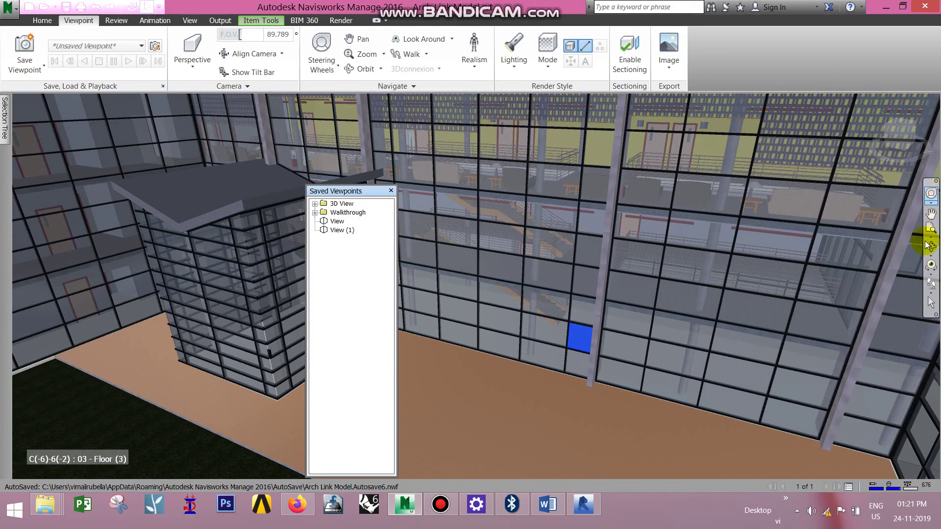
Walk through the upper floor and save the view over the stairs as View (2)
{"action": "left_click", "coordinate": [931, 284]}
{"action": "left_click_drag", "start_coordinate": [640, 308], "coordinate": [463, 327]}
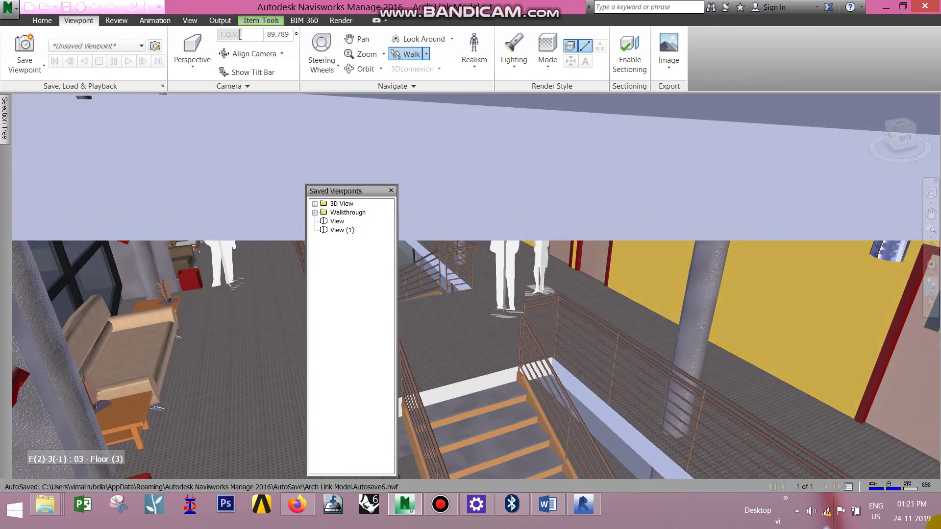
{"action": "left_click_drag", "start_coordinate": [710, 416], "coordinate": [621, 374]}
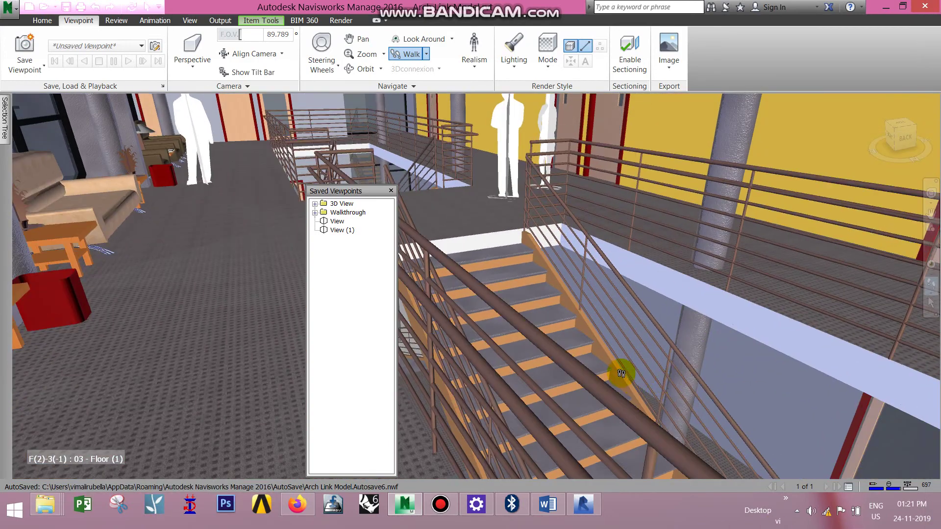
{"action": "left_click", "coordinate": [25, 49]}
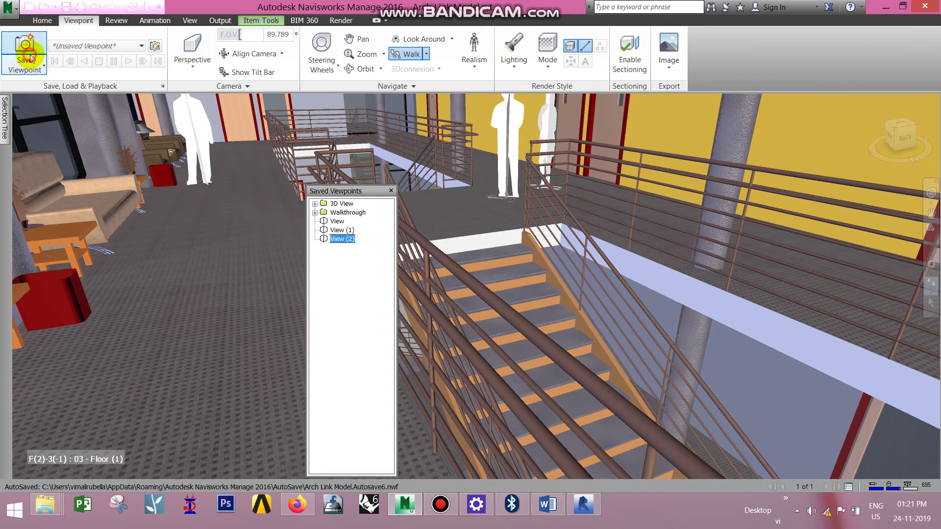
Turn toward the seating area, save it as View (3), and keep walking around
{"action": "left_click_drag", "start_coordinate": [613, 300], "coordinate": [604, 335]}
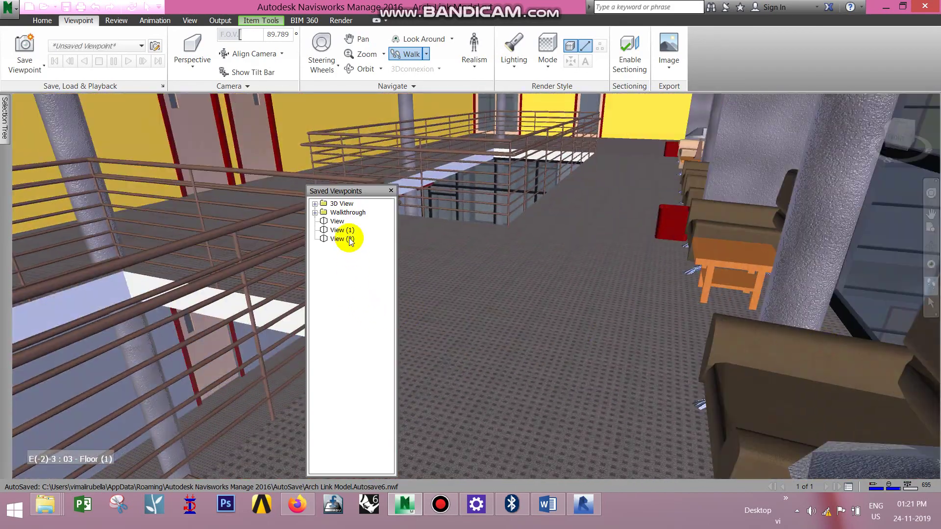
{"action": "left_click", "coordinate": [25, 49]}
{"action": "left_click", "coordinate": [519, 358]}
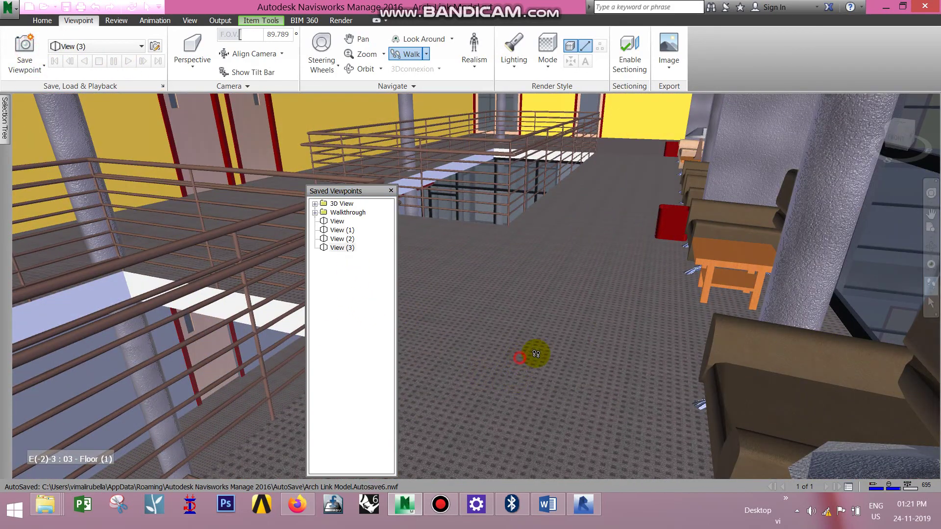
{"action": "left_click_drag", "start_coordinate": [535, 353], "coordinate": [446, 233]}
{"action": "left_click_drag", "start_coordinate": [441, 280], "coordinate": [461, 318]}
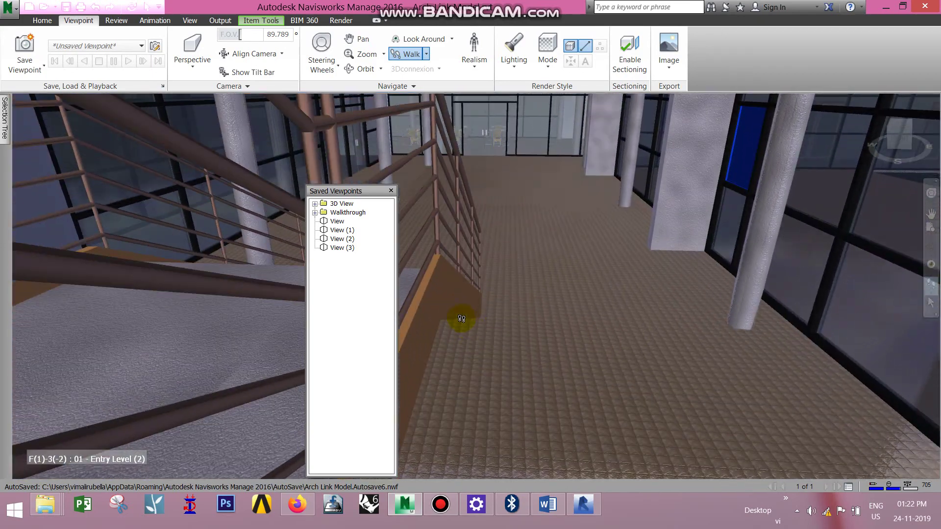
Save View (4), then walk up above the roof and save the skylight view as View (5)
{"action": "left_click", "coordinate": [23, 59]}
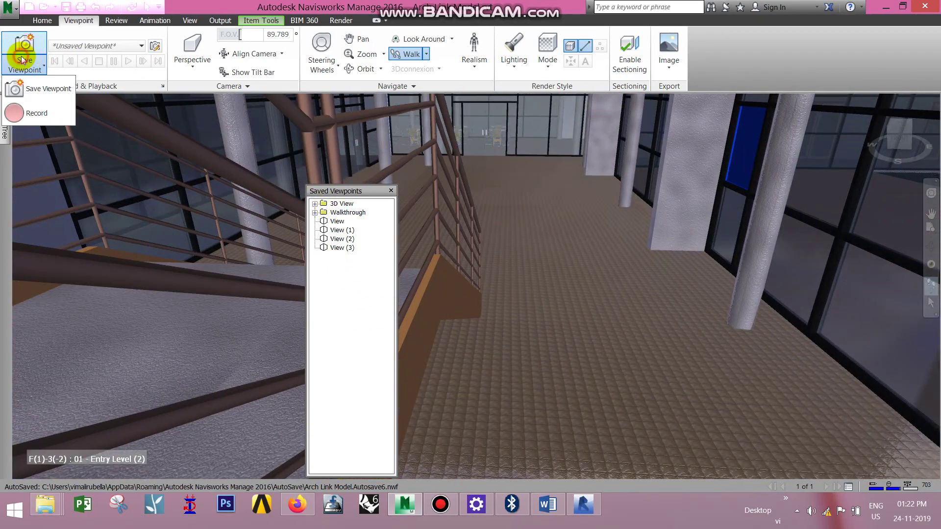
{"action": "left_click", "coordinate": [37, 89]}
{"action": "left_click_drag", "start_coordinate": [638, 362], "coordinate": [570, 325]}
{"action": "left_click_drag", "start_coordinate": [566, 282], "coordinate": [584, 270]}
{"action": "middle_click_drag", "start_coordinate": [590, 271], "coordinate": [594, 201]}
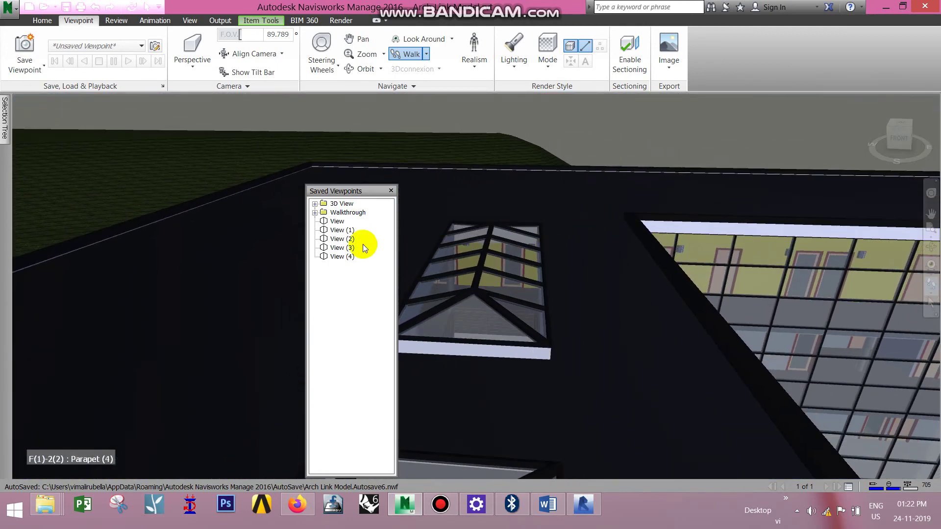
{"action": "left_click", "coordinate": [16, 49]}
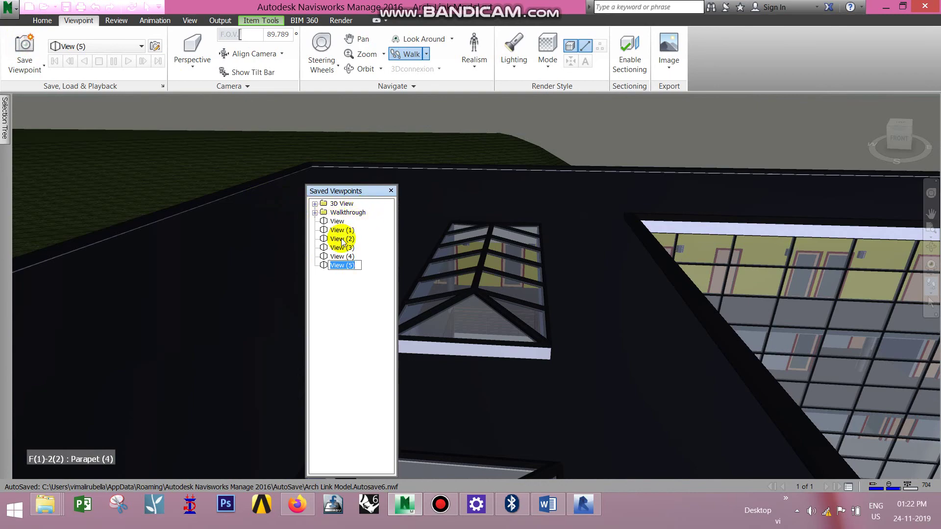
Walk back to face the courtyard stair tower, save it as View (6), then recall View
{"action": "left_click_drag", "start_coordinate": [647, 312], "coordinate": [617, 362]}
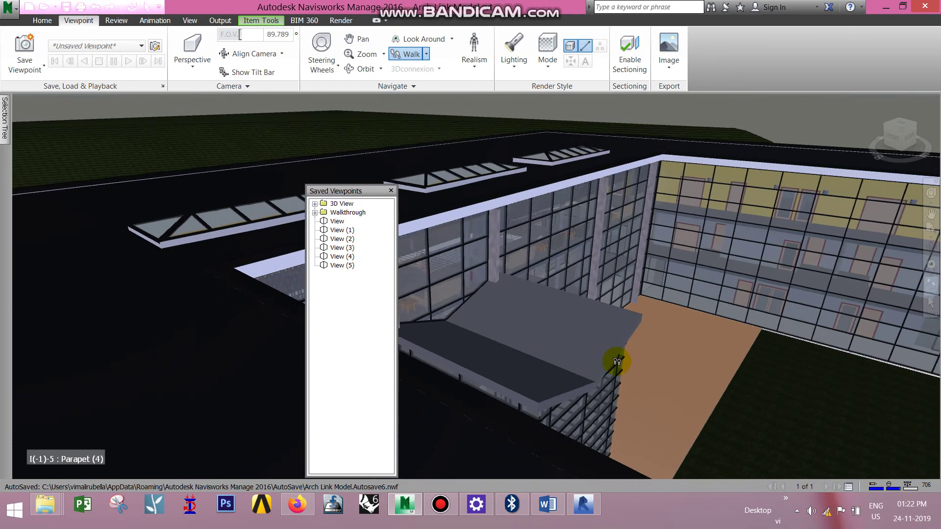
{"action": "left_click_drag", "start_coordinate": [685, 378], "coordinate": [569, 380]}
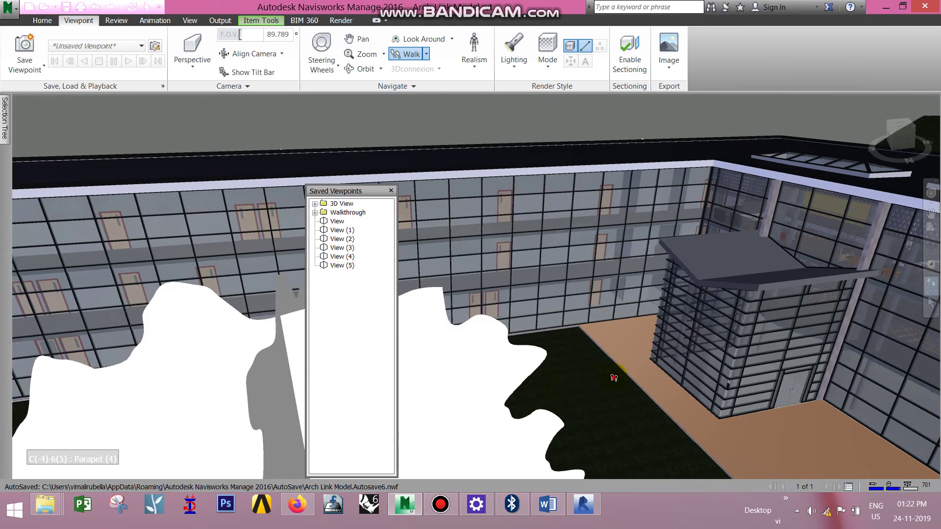
{"action": "left_click_drag", "start_coordinate": [615, 402], "coordinate": [628, 459]}
{"action": "left_click", "coordinate": [24, 60]}
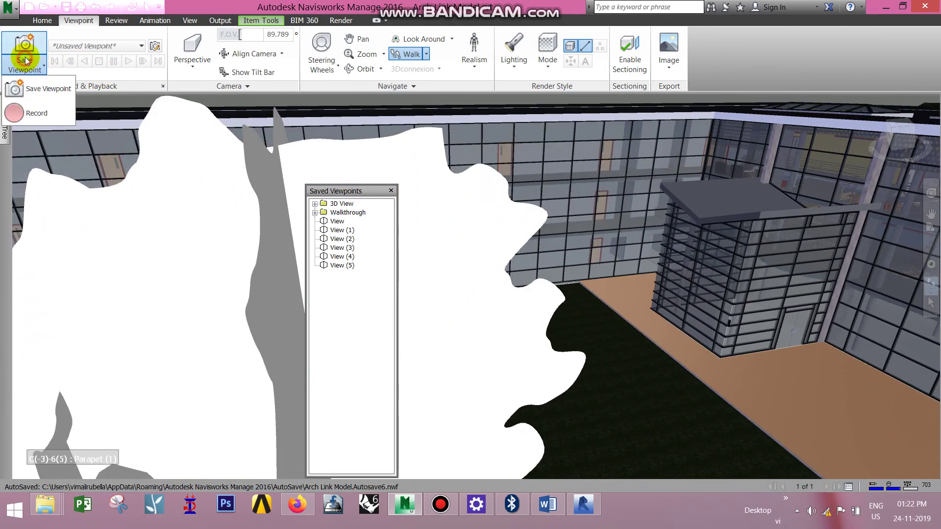
{"action": "left_click", "coordinate": [49, 94]}
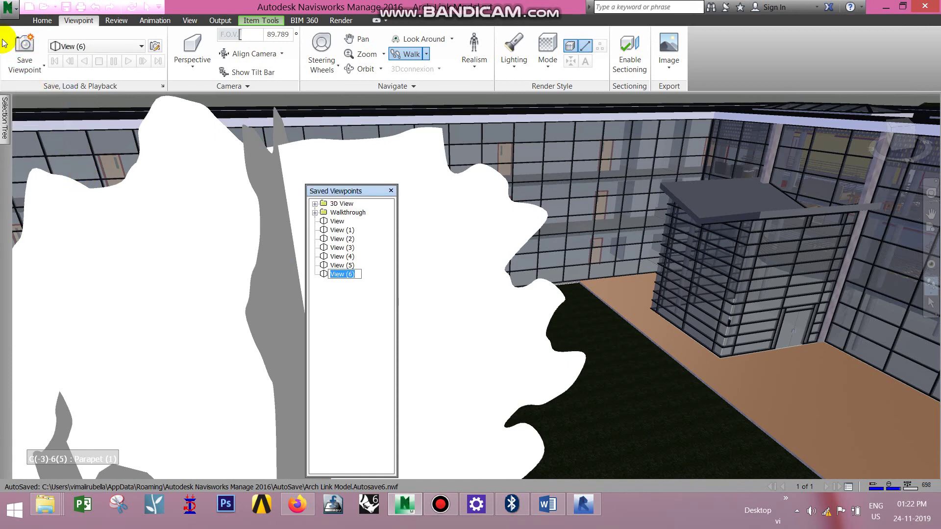
{"action": "left_click", "coordinate": [323, 309]}
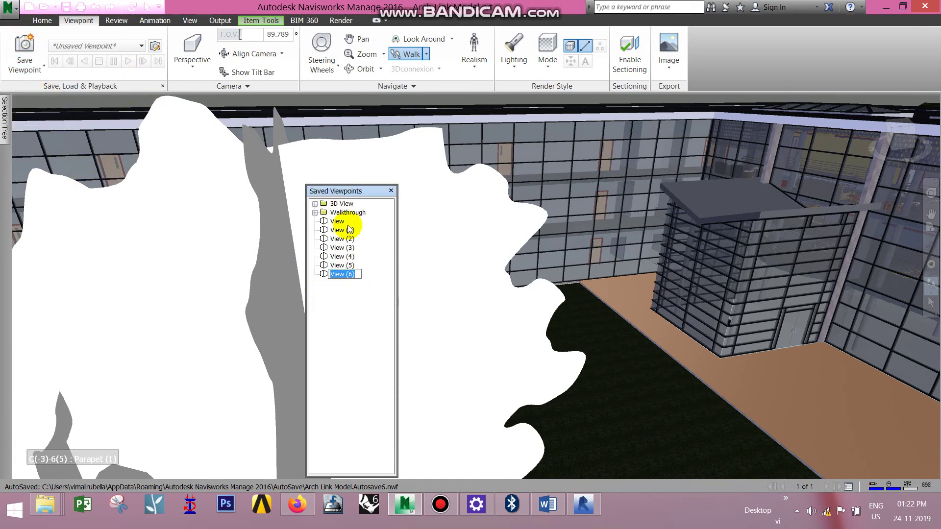
{"action": "left_click", "coordinate": [336, 222]}
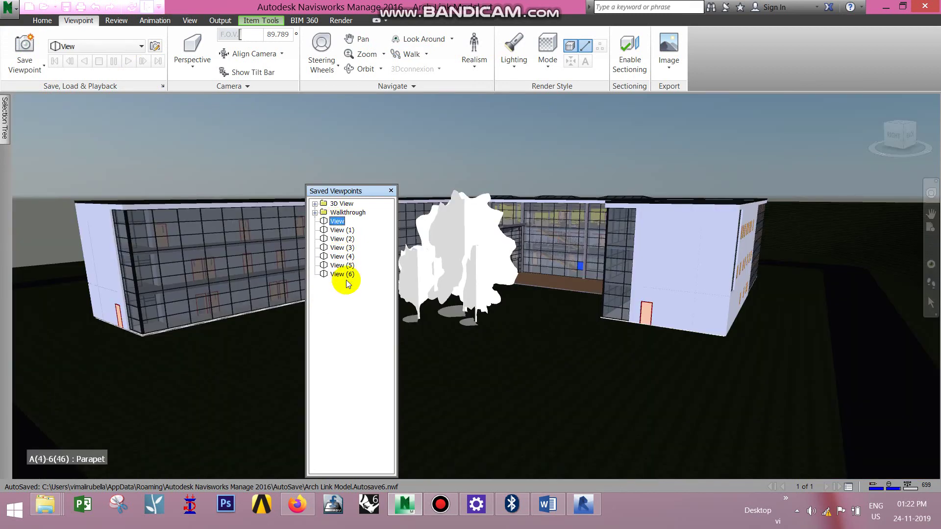
Create a new folder named MY in Saved Viewpoints
{"action": "right_click", "coordinate": [338, 321]}
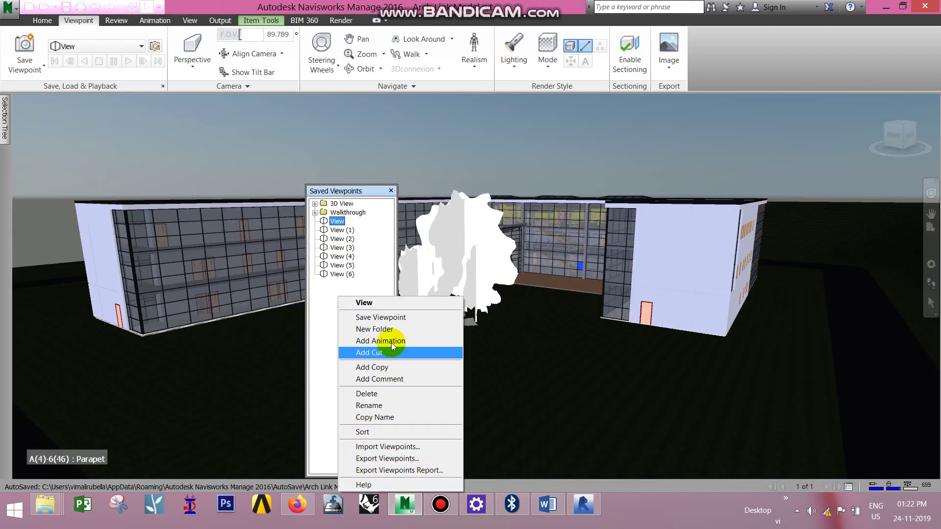
{"action": "left_click", "coordinate": [405, 329]}
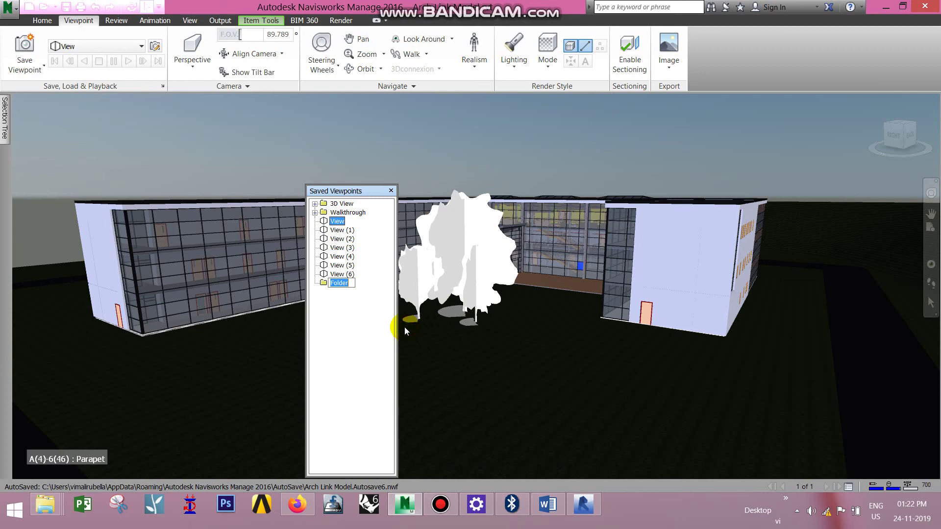
{"action": "type", "text": "MY"}
{"action": "key", "text": "Return"}
Move View through View (6) into MY and preview View and View (1)
{"action": "left_click_drag", "start_coordinate": [308, 224], "coordinate": [335, 284]}
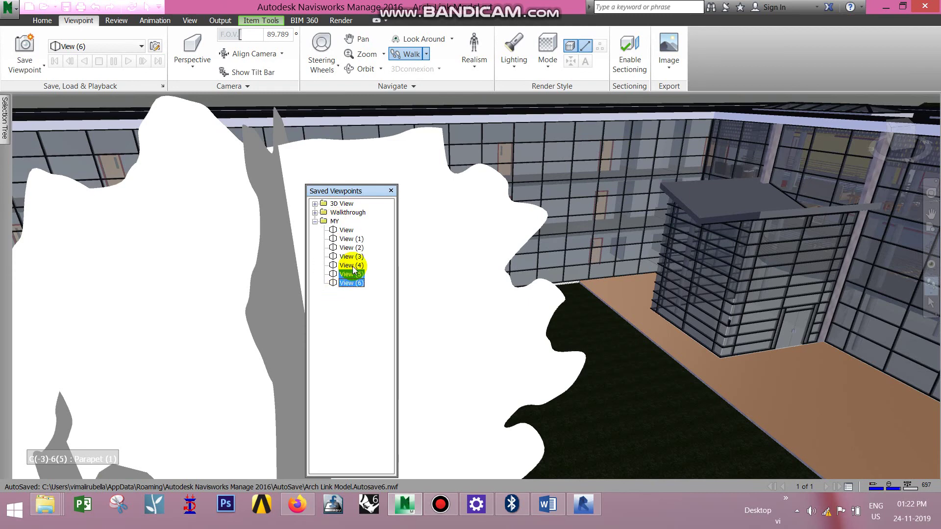
{"action": "left_click", "coordinate": [345, 230]}
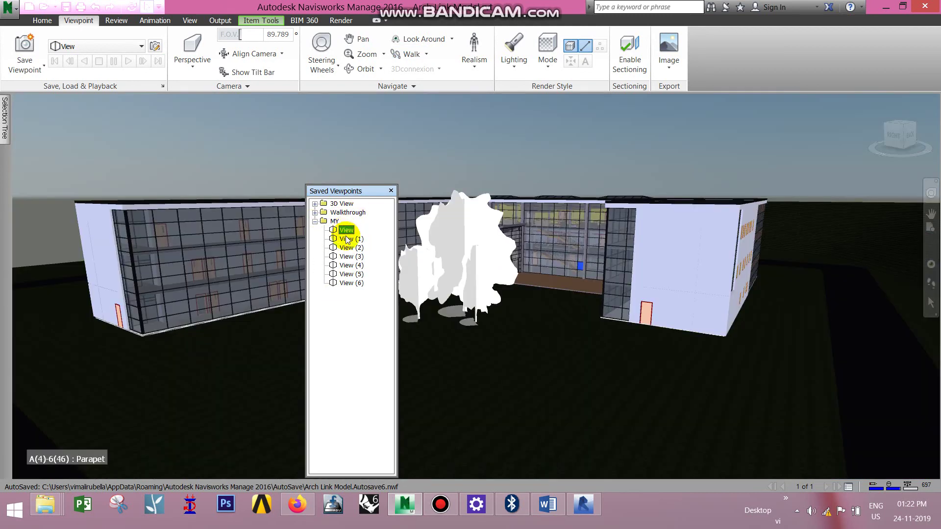
{"action": "left_click", "coordinate": [347, 239]}
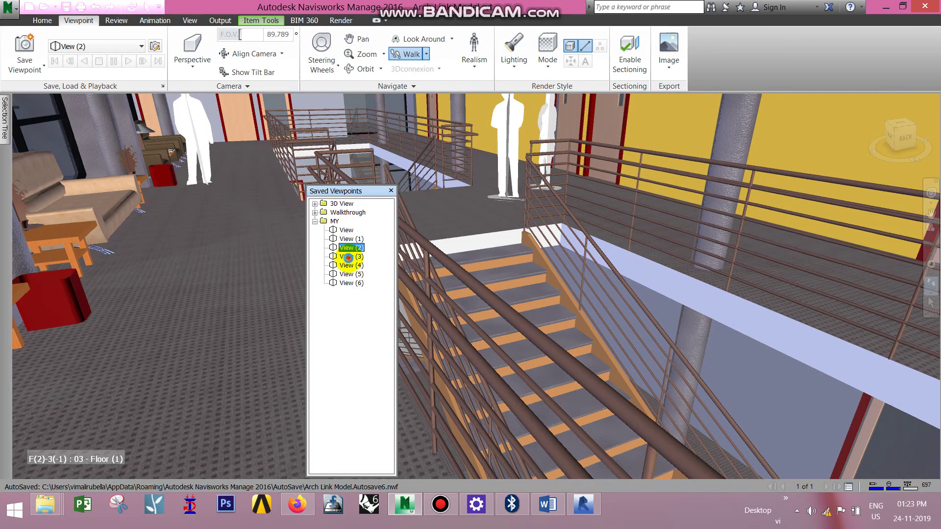
Preview the remaining viewpoints through View (6), then return to View
{"action": "left_click", "coordinate": [349, 257]}
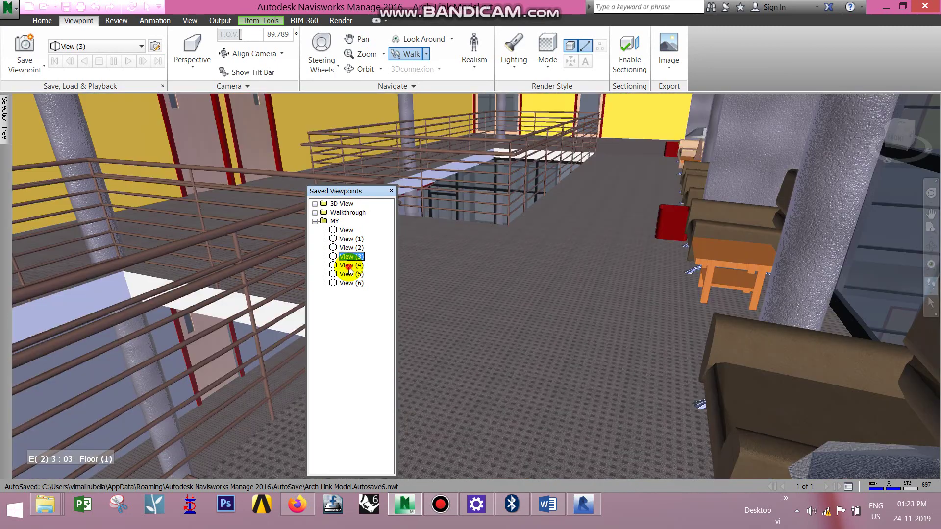
{"action": "left_click", "coordinate": [349, 266]}
{"action": "left_click", "coordinate": [349, 274]}
{"action": "left_click", "coordinate": [349, 283]}
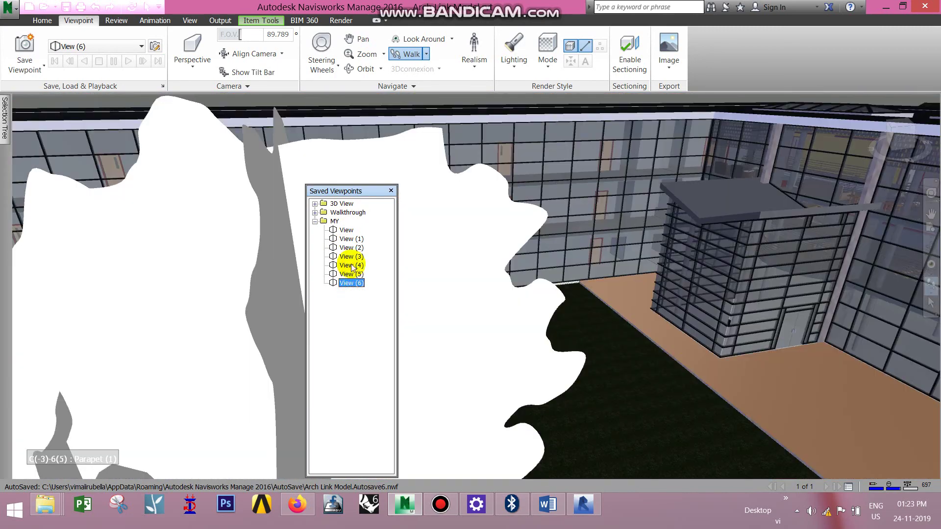
{"action": "left_click", "coordinate": [345, 230]}
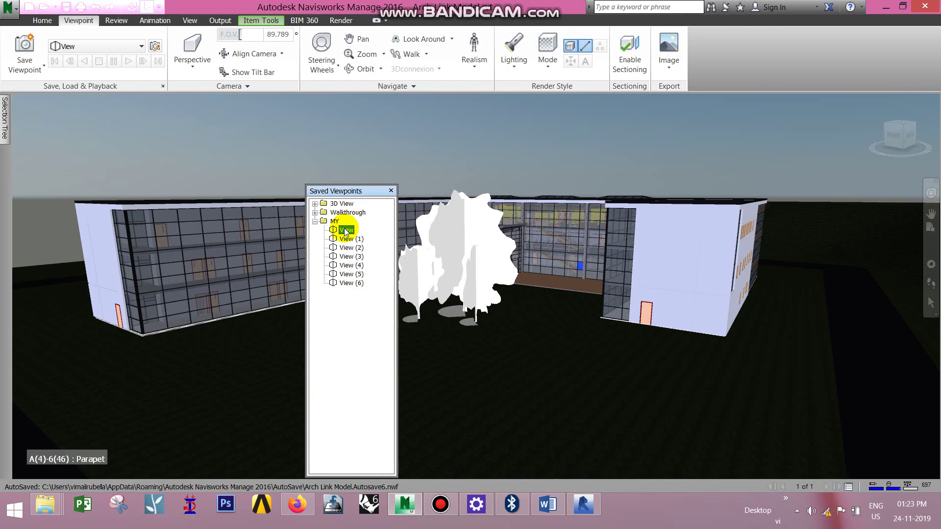
Select View through View (6), bring up their commands, then dismiss them and clear the selection
{"action": "left_click", "coordinate": [346, 283], "text": "shift"}
{"action": "right_click", "coordinate": [345, 234]}
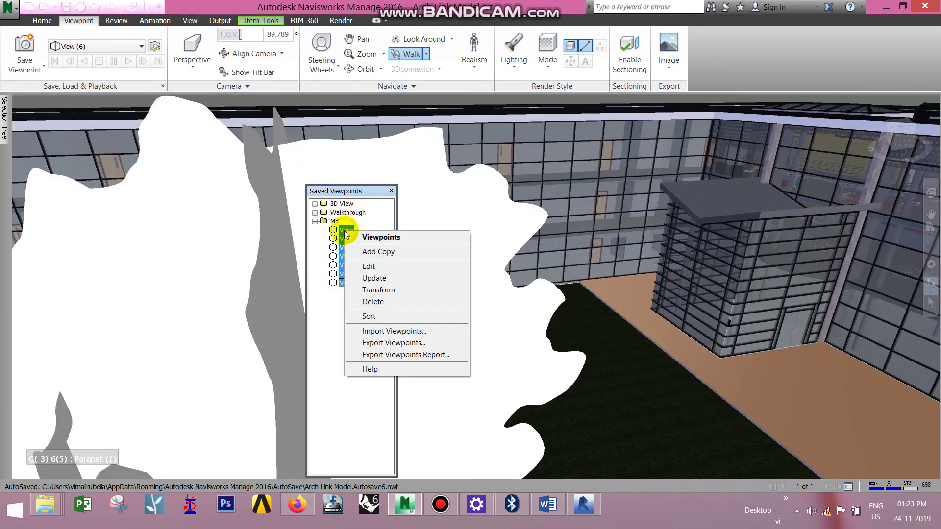
{"action": "left_click", "coordinate": [344, 410]}
{"action": "left_click", "coordinate": [337, 329]}
Add a viewpoint animation named Animation and drag View through View (6) into it
{"action": "right_click", "coordinate": [341, 332]}
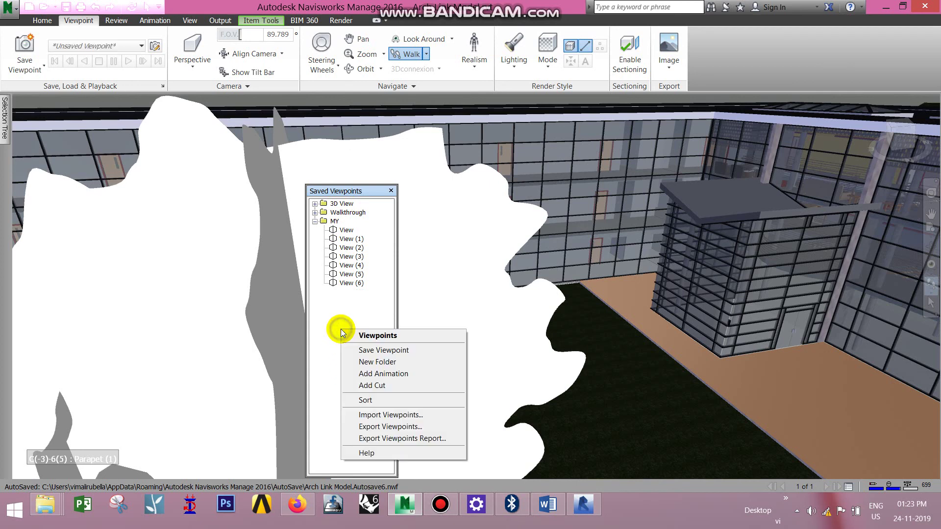
{"action": "left_click", "coordinate": [393, 373]}
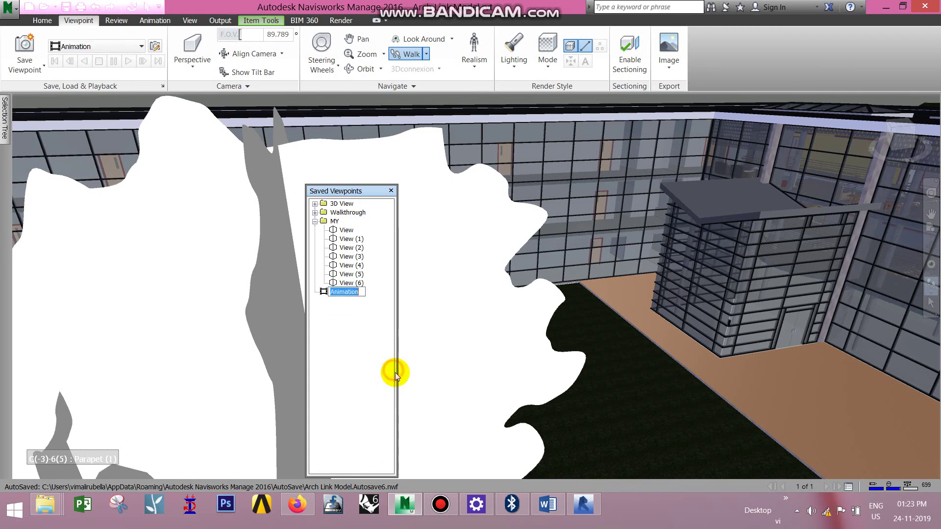
{"action": "left_click", "coordinate": [345, 230]}
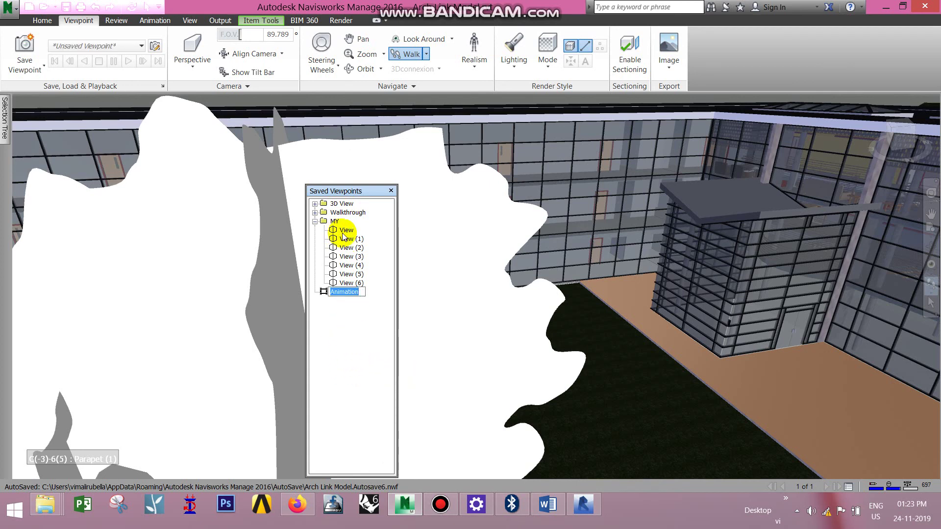
{"action": "left_click", "coordinate": [352, 283], "text": "shift"}
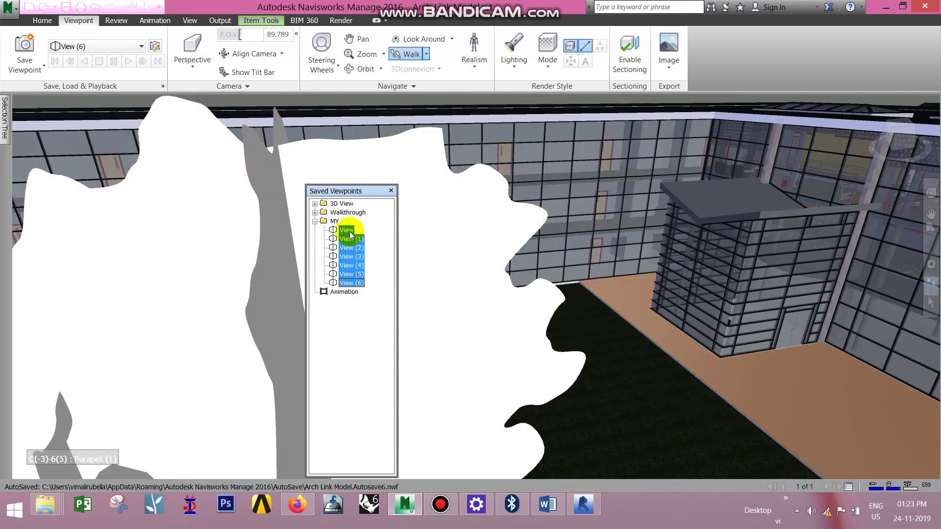
{"action": "left_click_drag", "start_coordinate": [350, 234], "coordinate": [342, 297]}
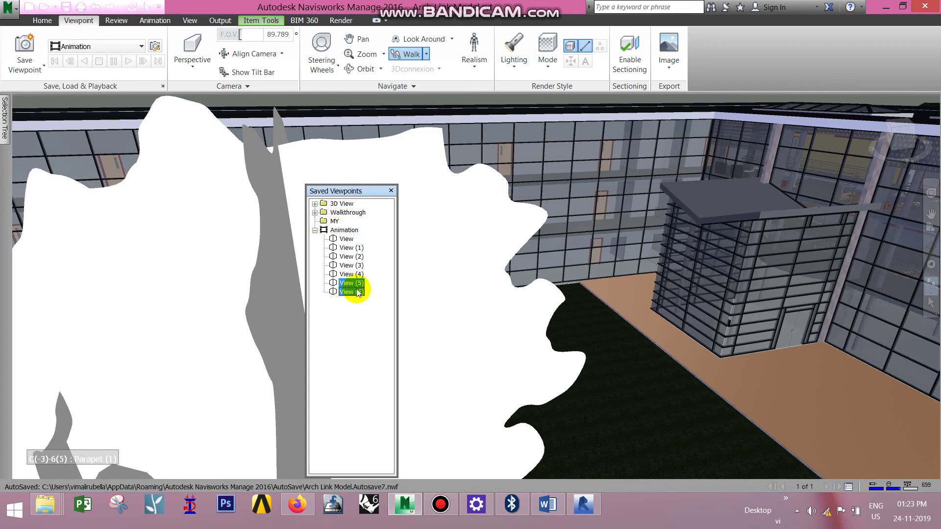
{"action": "left_click", "coordinate": [325, 329]}
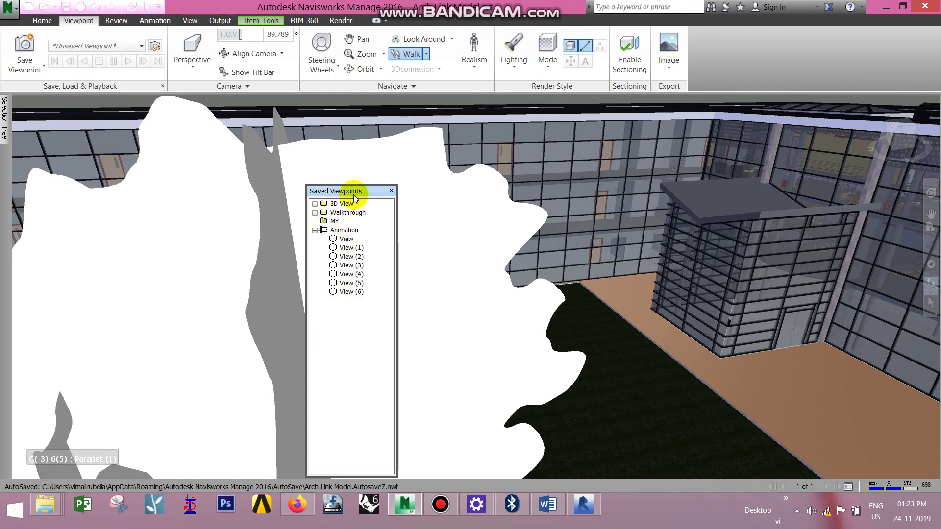
Open Edit Viewpoint for the View frame in Animation, cancel without changes, then right-click View
{"action": "right_click", "coordinate": [344, 239]}
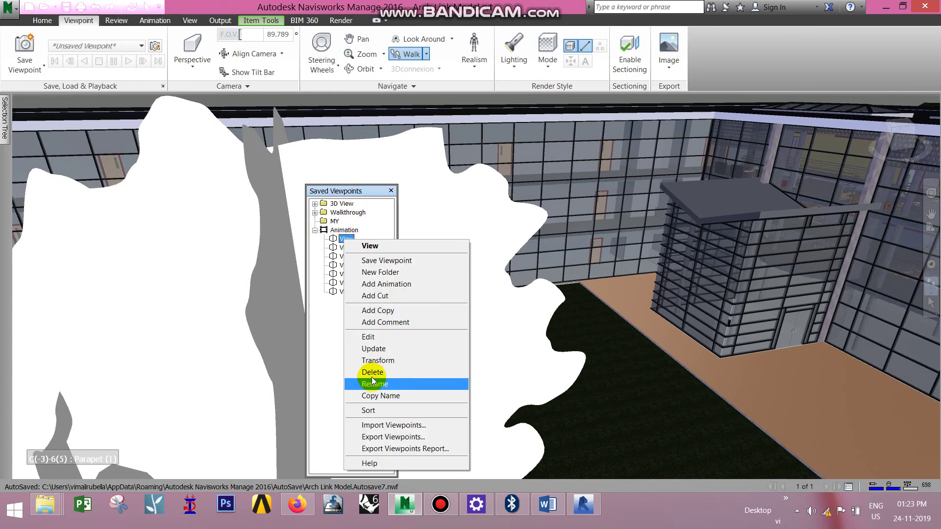
{"action": "left_click", "coordinate": [381, 335]}
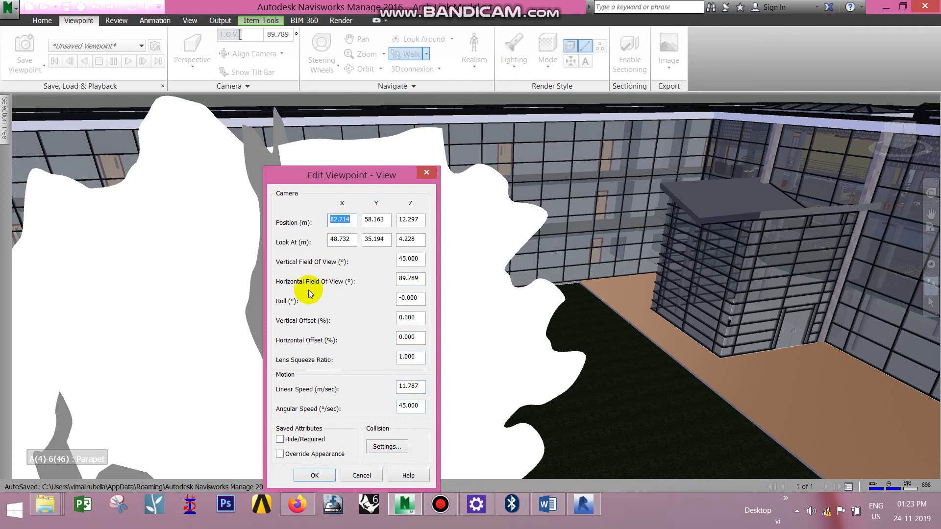
{"action": "left_click", "coordinate": [363, 475]}
{"action": "right_click", "coordinate": [367, 327]}
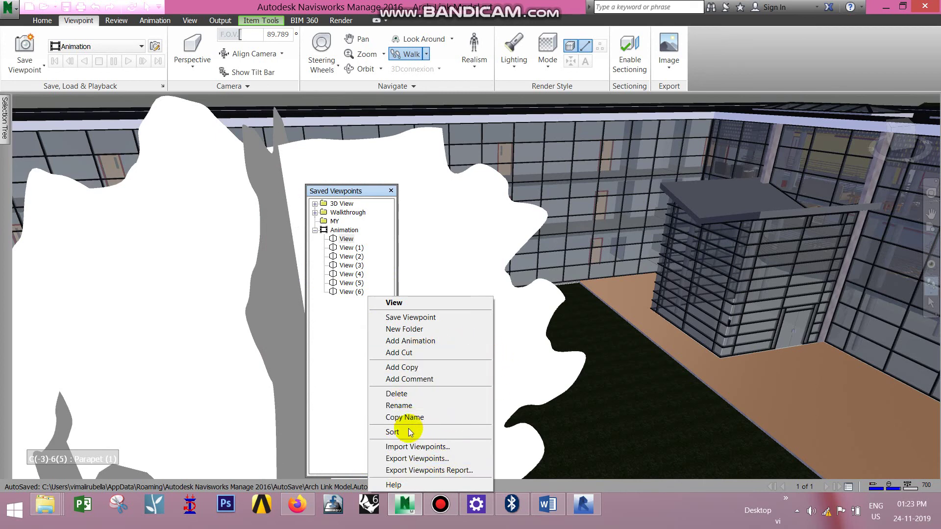
Edit Animation to a 60-second duration with Loop Playback enabled
{"action": "left_click", "coordinate": [343, 230]}
{"action": "right_click", "coordinate": [345, 234]}
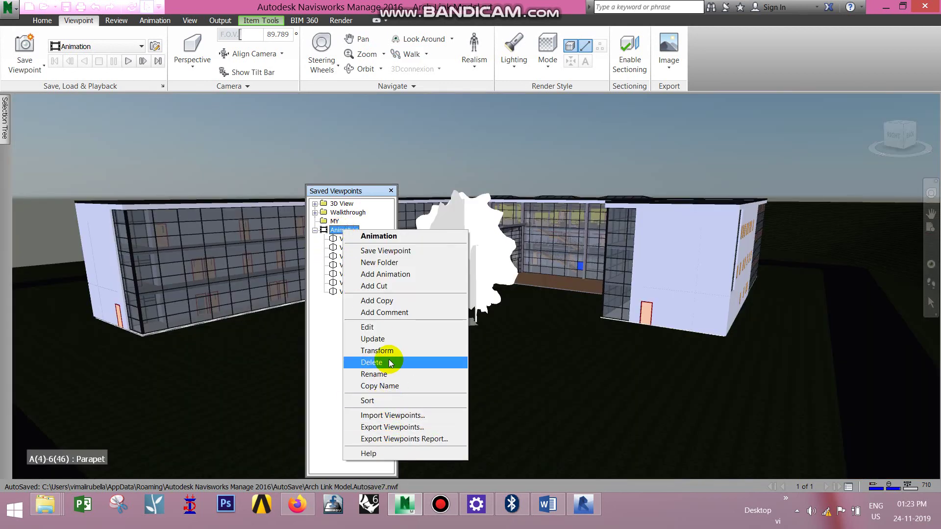
{"action": "left_click", "coordinate": [389, 327]}
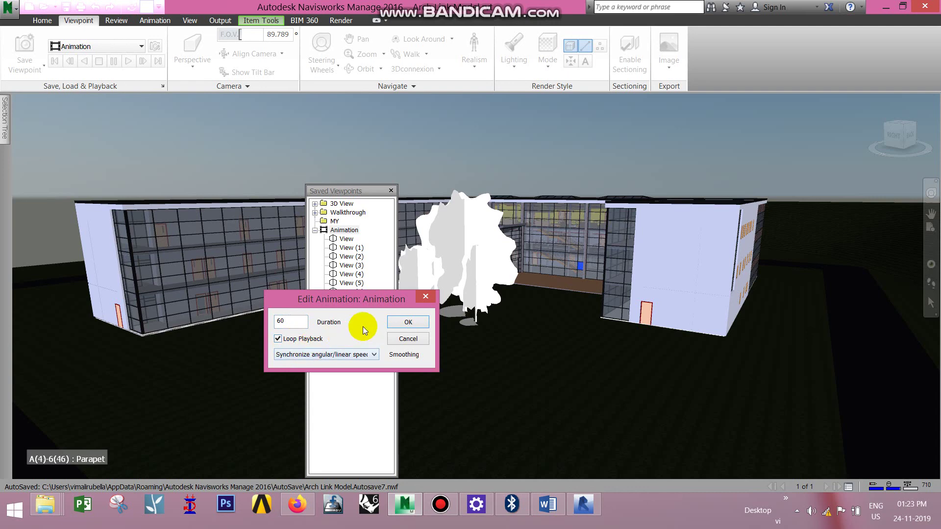
{"action": "left_click", "coordinate": [406, 321]}
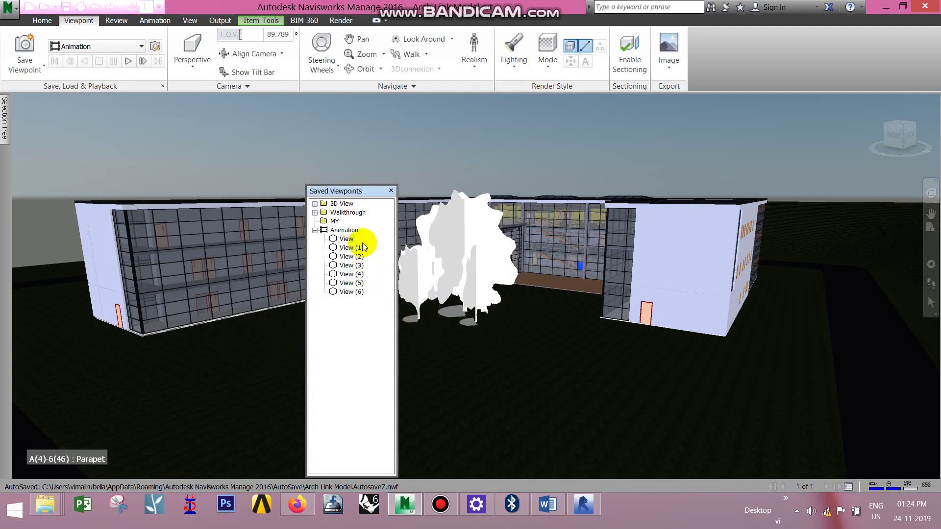
Play the Animation walkthrough and move the Saved Viewpoints list to the right edge of the viewport
{"action": "right_click", "coordinate": [347, 244]}
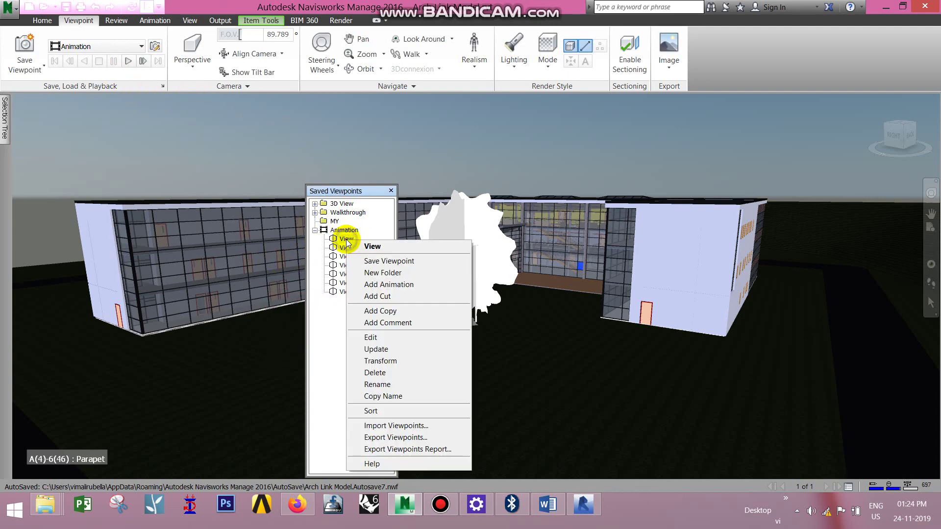
{"action": "left_click", "coordinate": [329, 336]}
{"action": "left_click", "coordinate": [155, 21]}
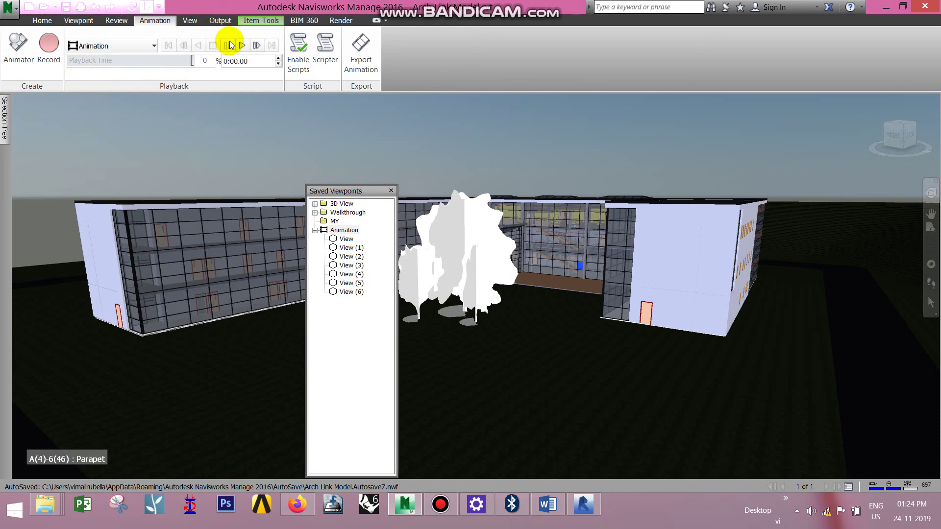
{"action": "left_click", "coordinate": [242, 45]}
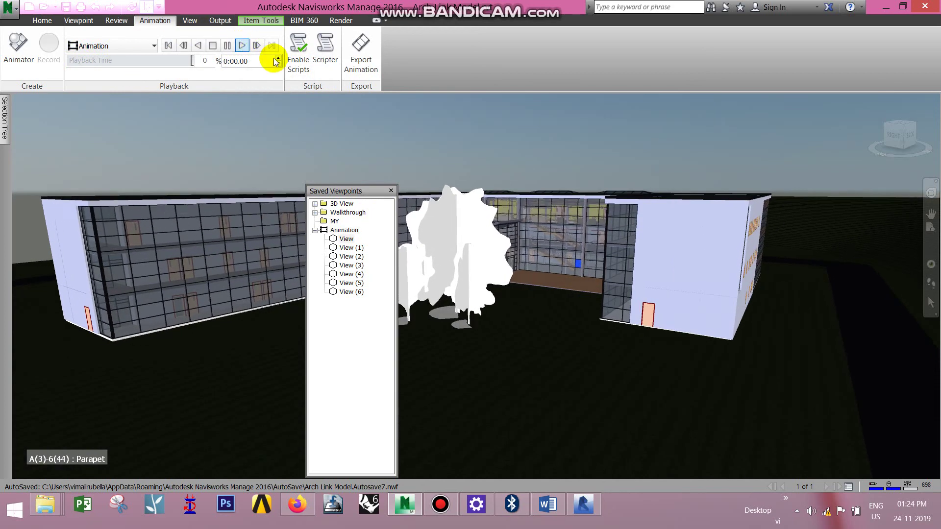
{"action": "left_click_drag", "start_coordinate": [351, 190], "coordinate": [846, 142]}
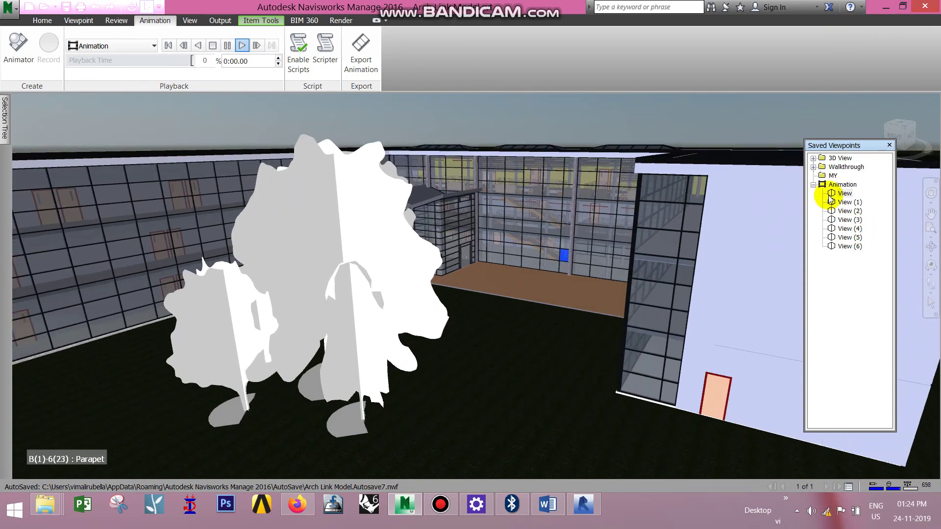
Edit the Animation viewpoint, changing its Duration from 60 to 20 seconds
{"action": "right_click", "coordinate": [855, 186]}
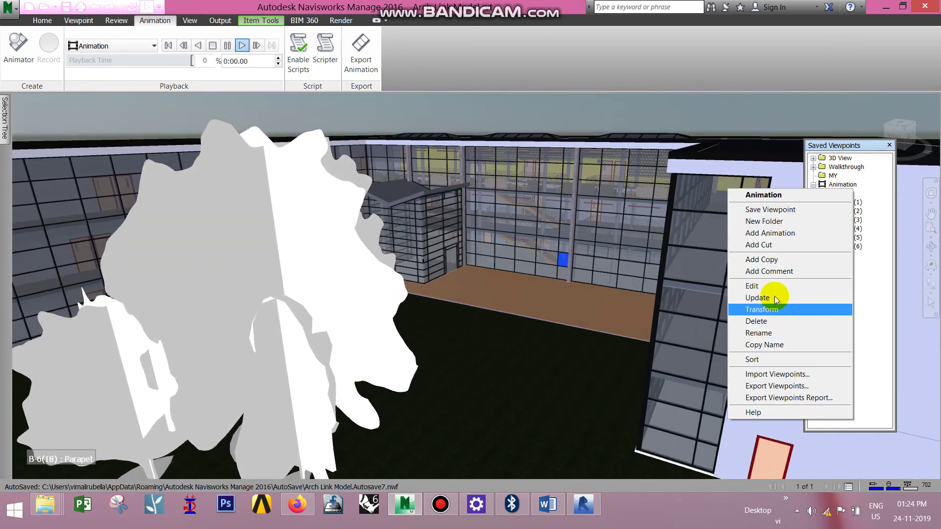
{"action": "left_click", "coordinate": [775, 297]}
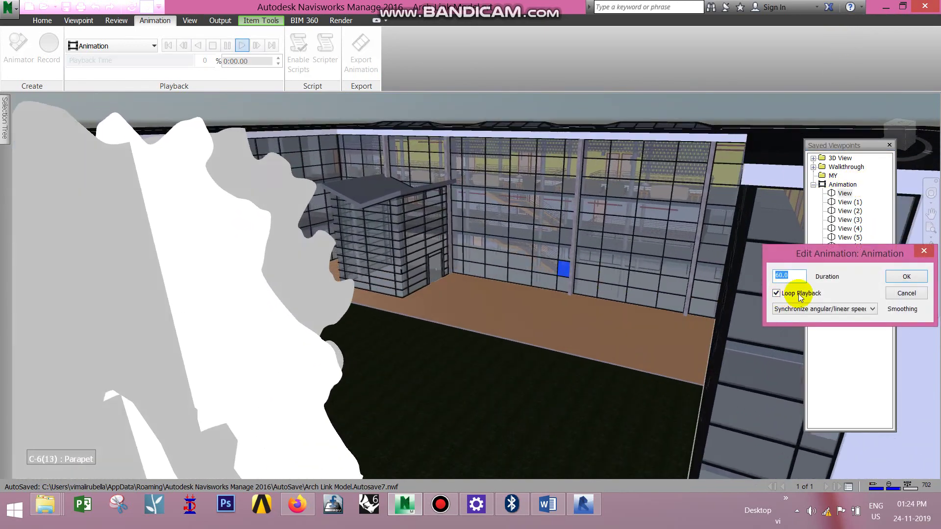
{"action": "type", "text": "10"}
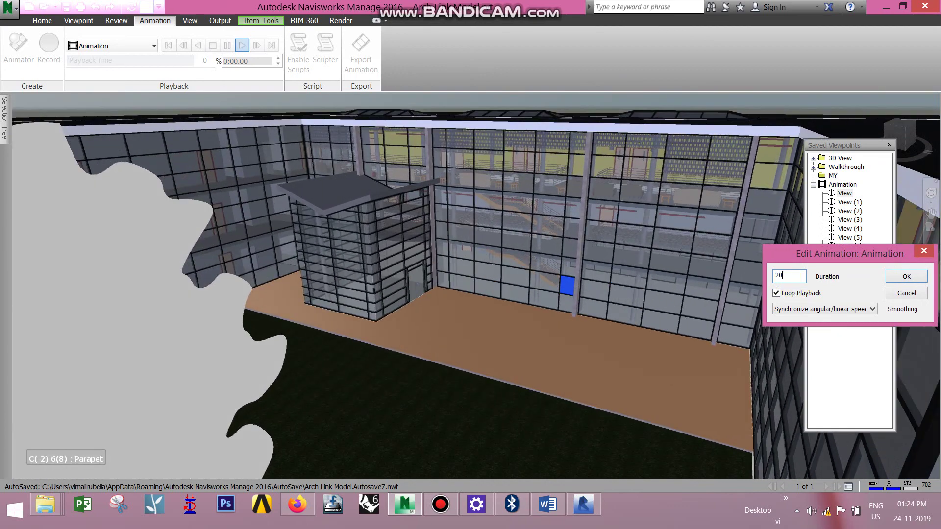
{"action": "key", "text": "Return"}
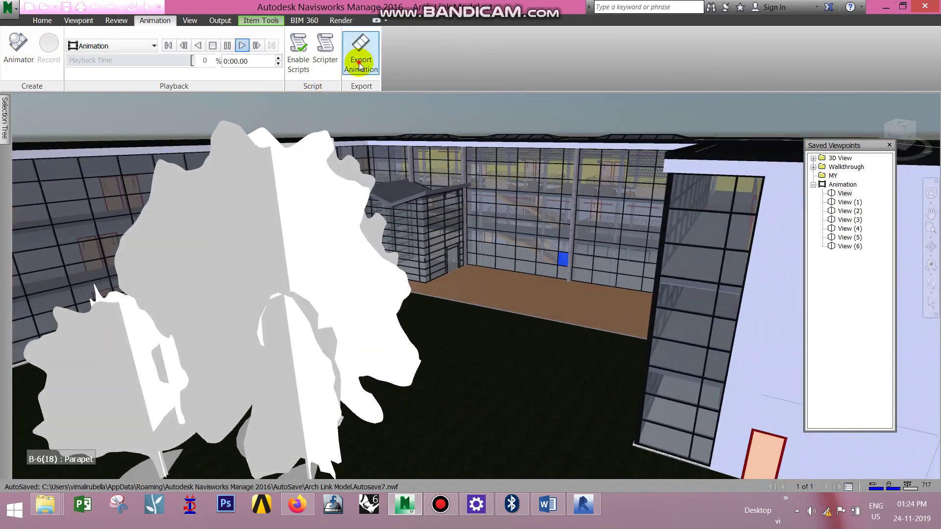
{"action": "left_click", "coordinate": [361, 60]}
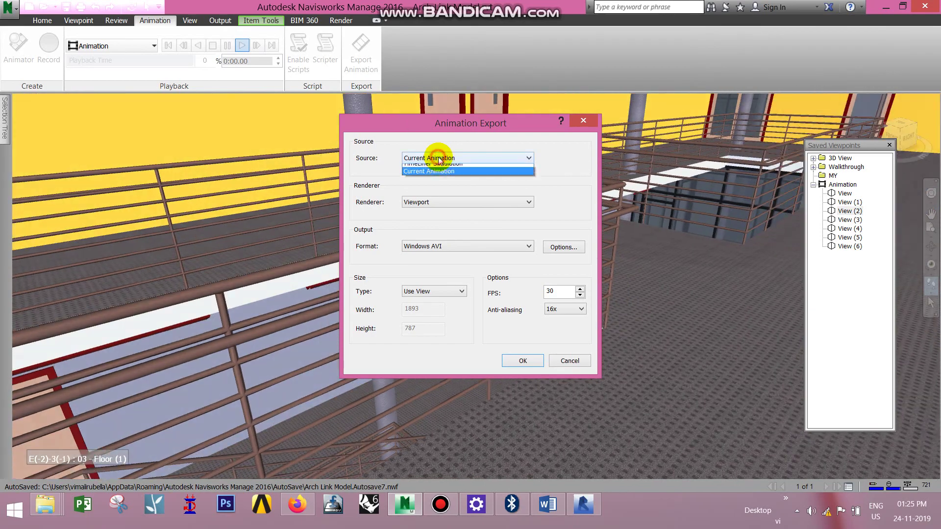
{"action": "left_click", "coordinate": [437, 158]}
{"action": "left_click", "coordinate": [429, 183]}
{"action": "left_click", "coordinate": [428, 202]}
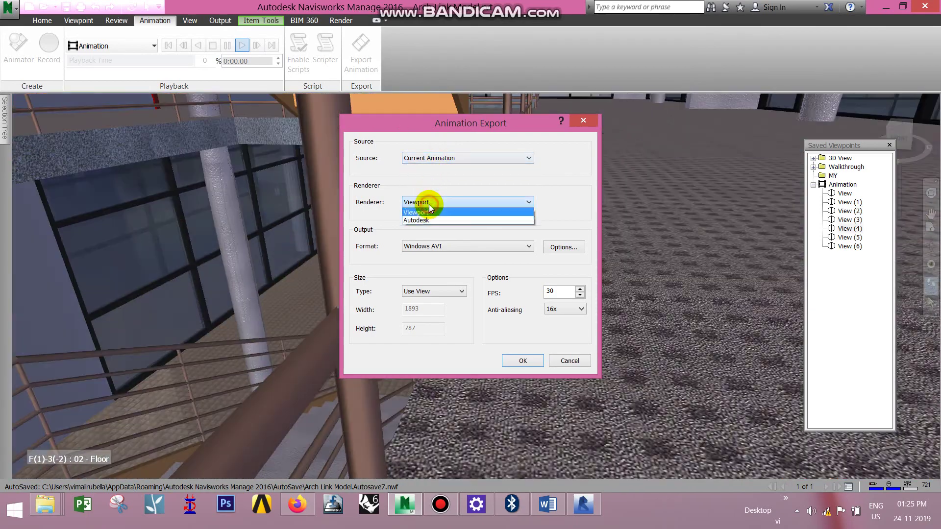
{"action": "left_click", "coordinate": [428, 208]}
{"action": "left_click", "coordinate": [419, 247]}
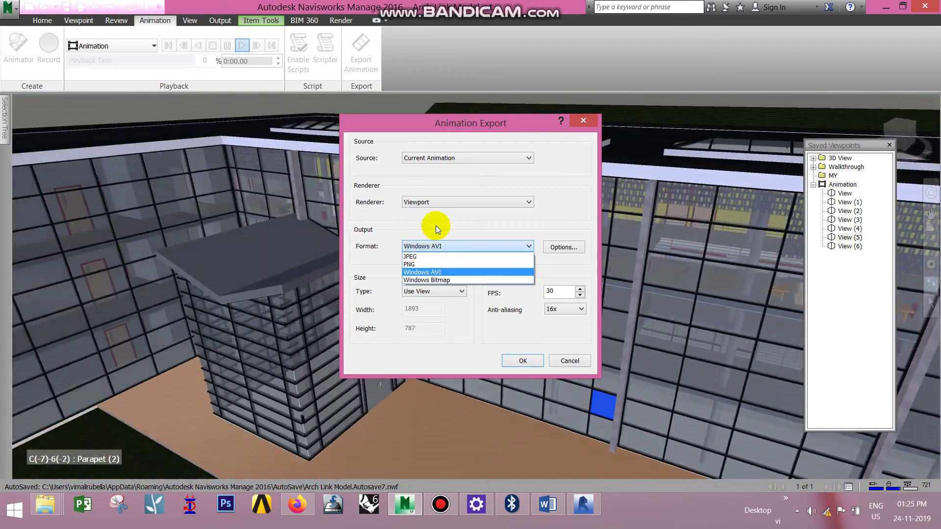
{"action": "left_click", "coordinate": [446, 217]}
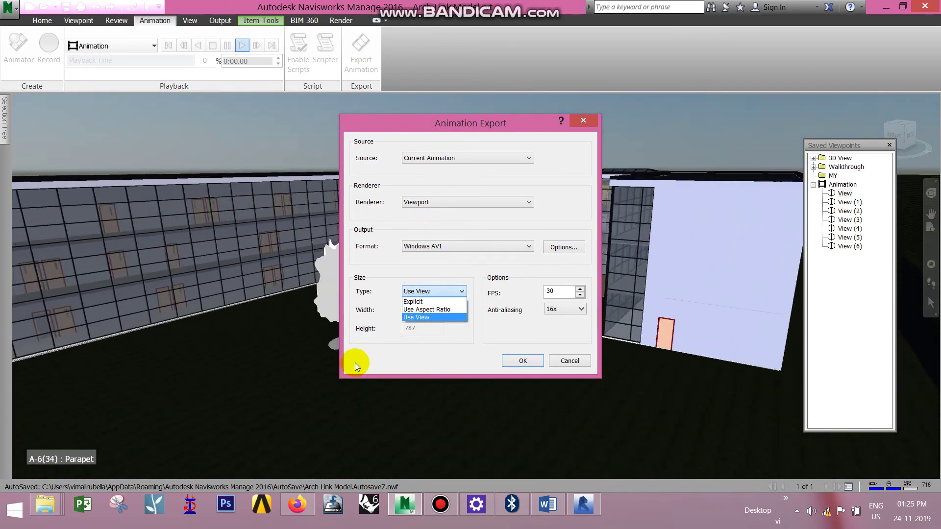
{"action": "left_click", "coordinate": [437, 356]}
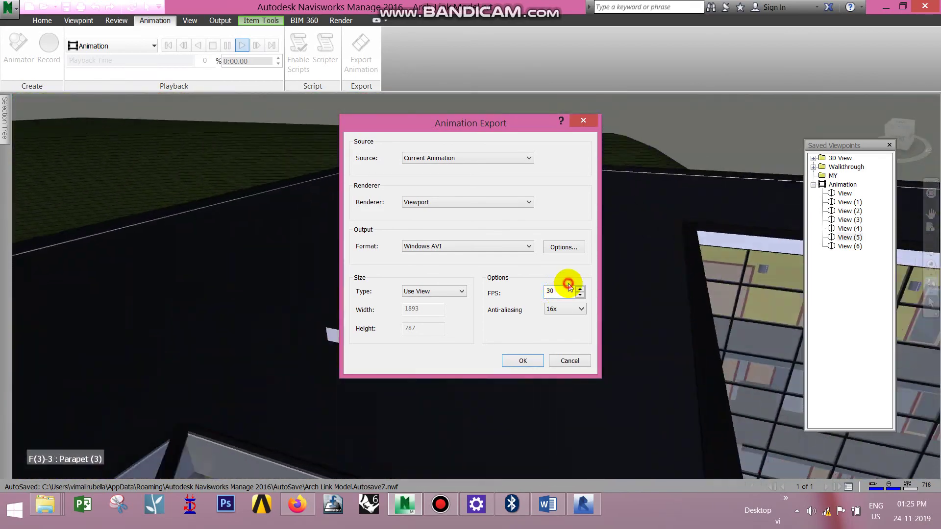
{"action": "left_click", "coordinate": [558, 309]}
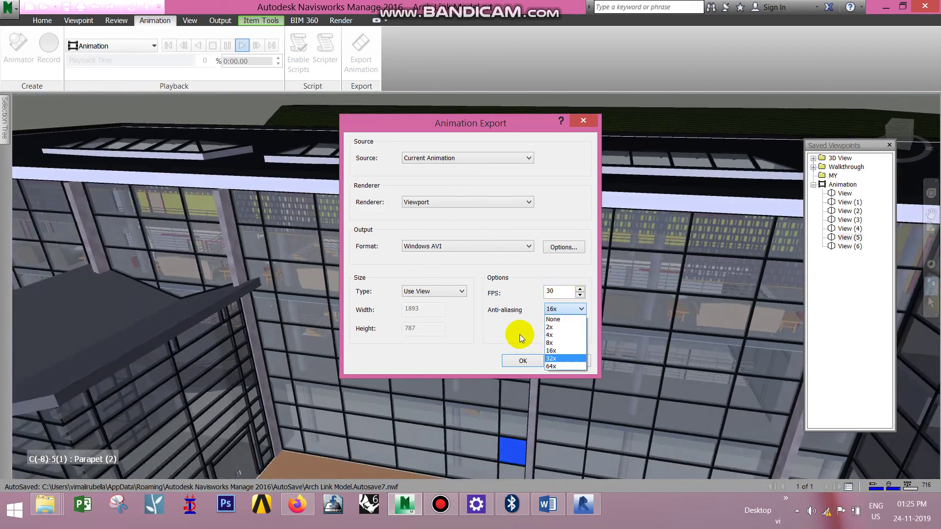
{"action": "left_click", "coordinate": [520, 334]}
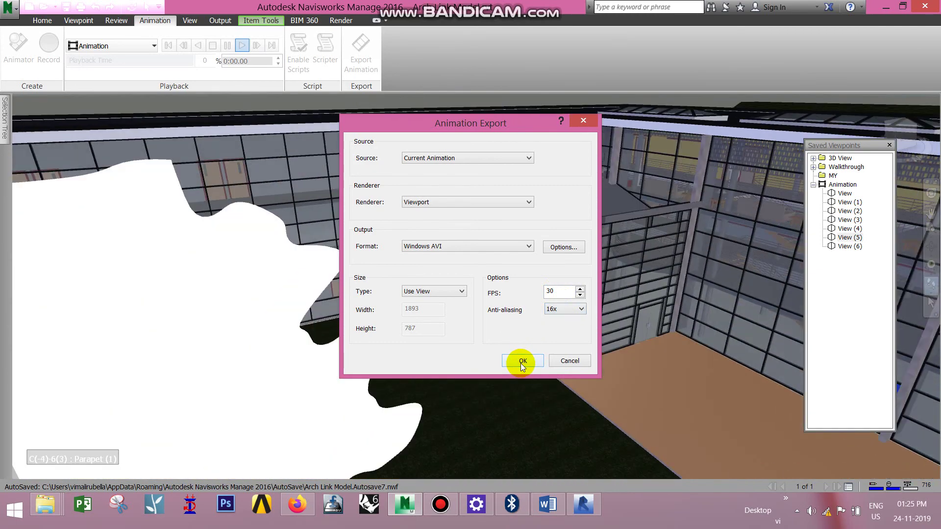
{"action": "left_click", "coordinate": [521, 363]}
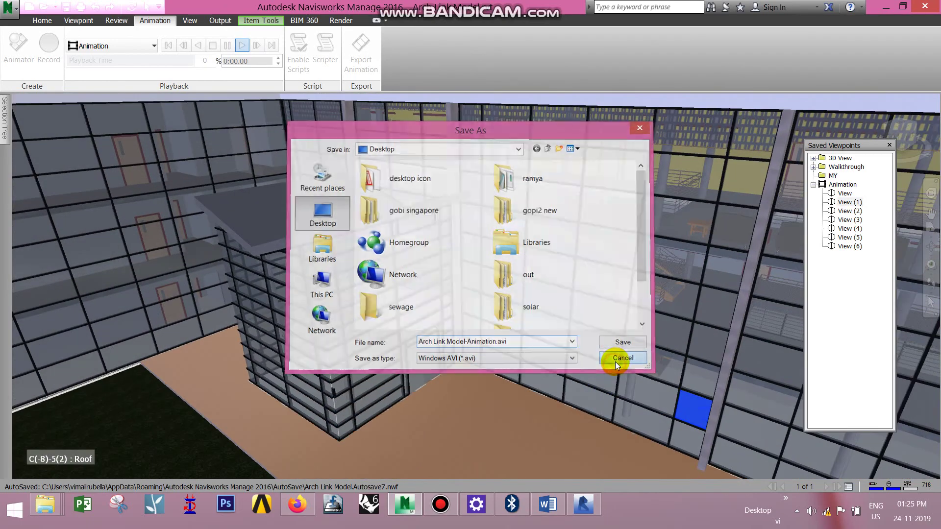
{"action": "left_click", "coordinate": [615, 361]}
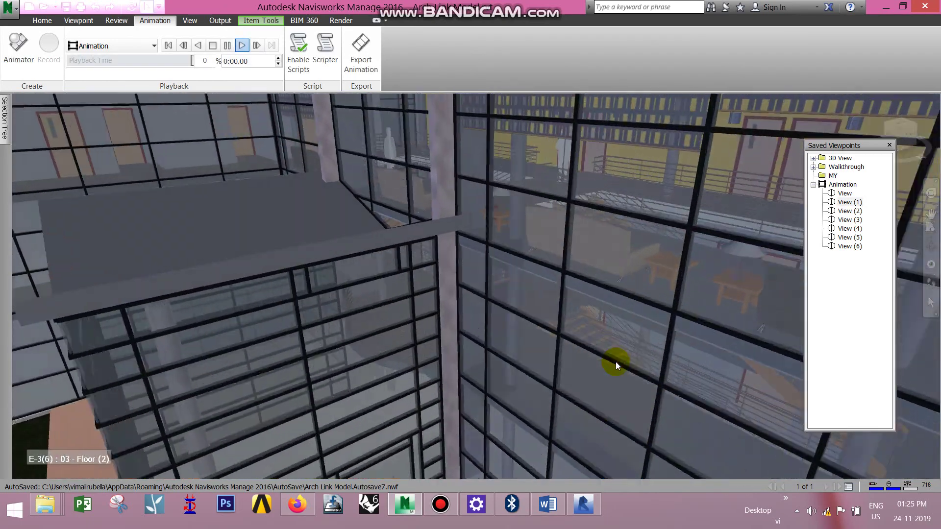